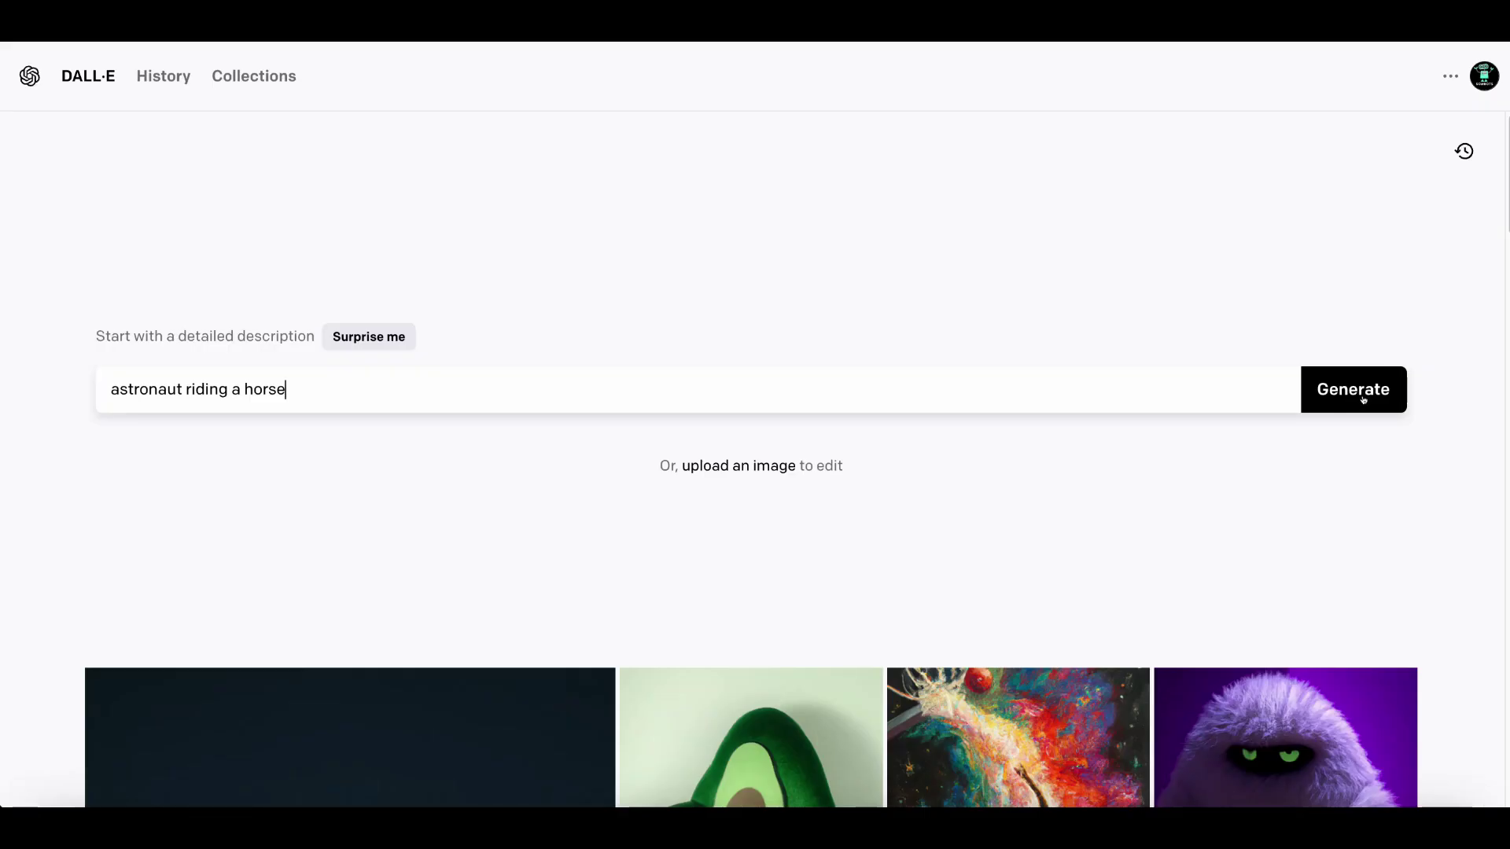
Step: Generate the astronaut images, then enlarge the third astronaut and first teddy-bear results
left_click(1357, 394)
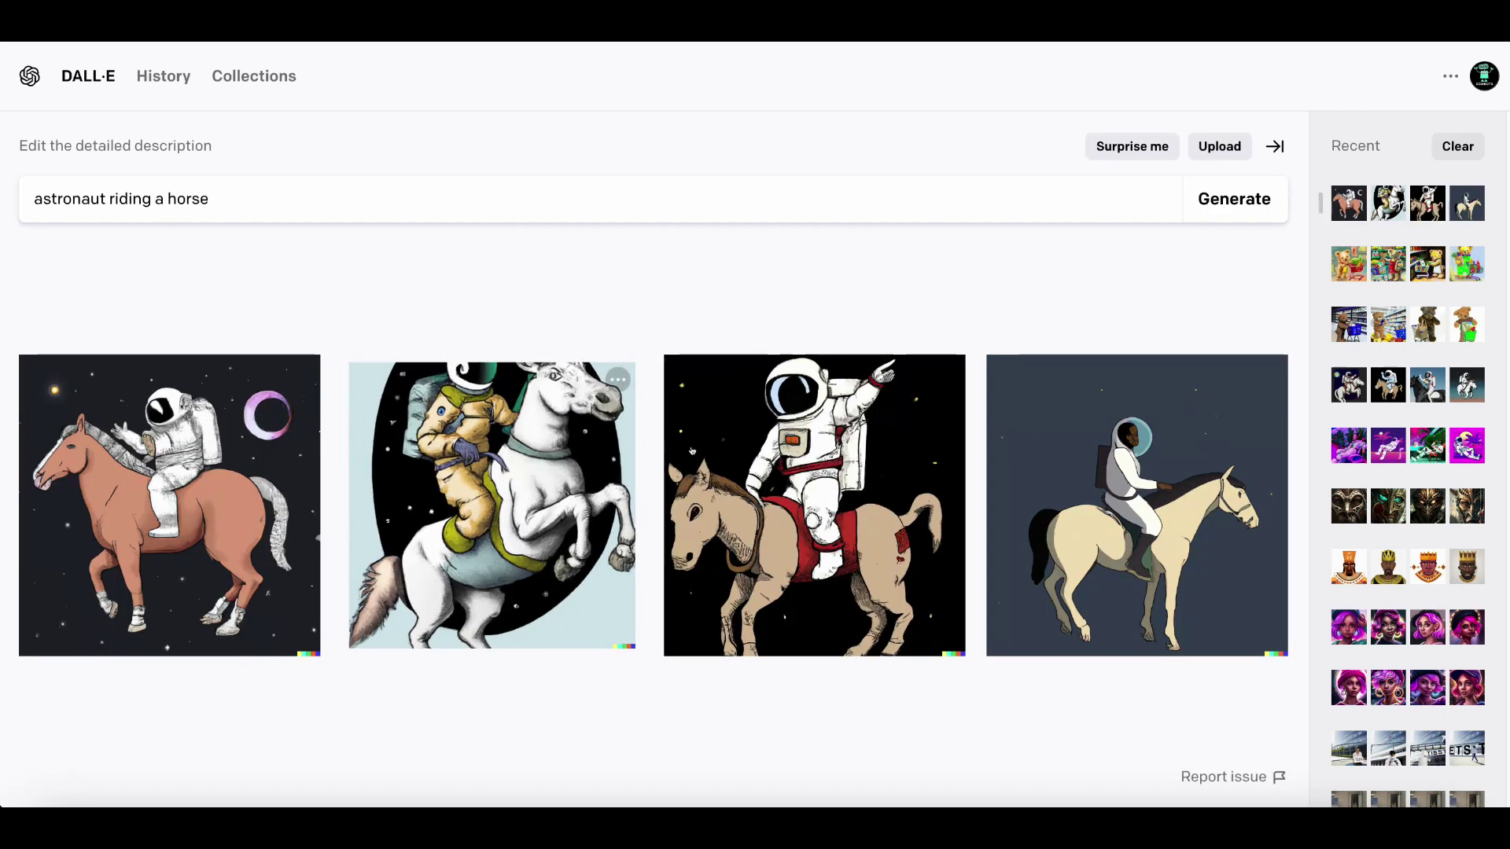
left_click(925, 452)
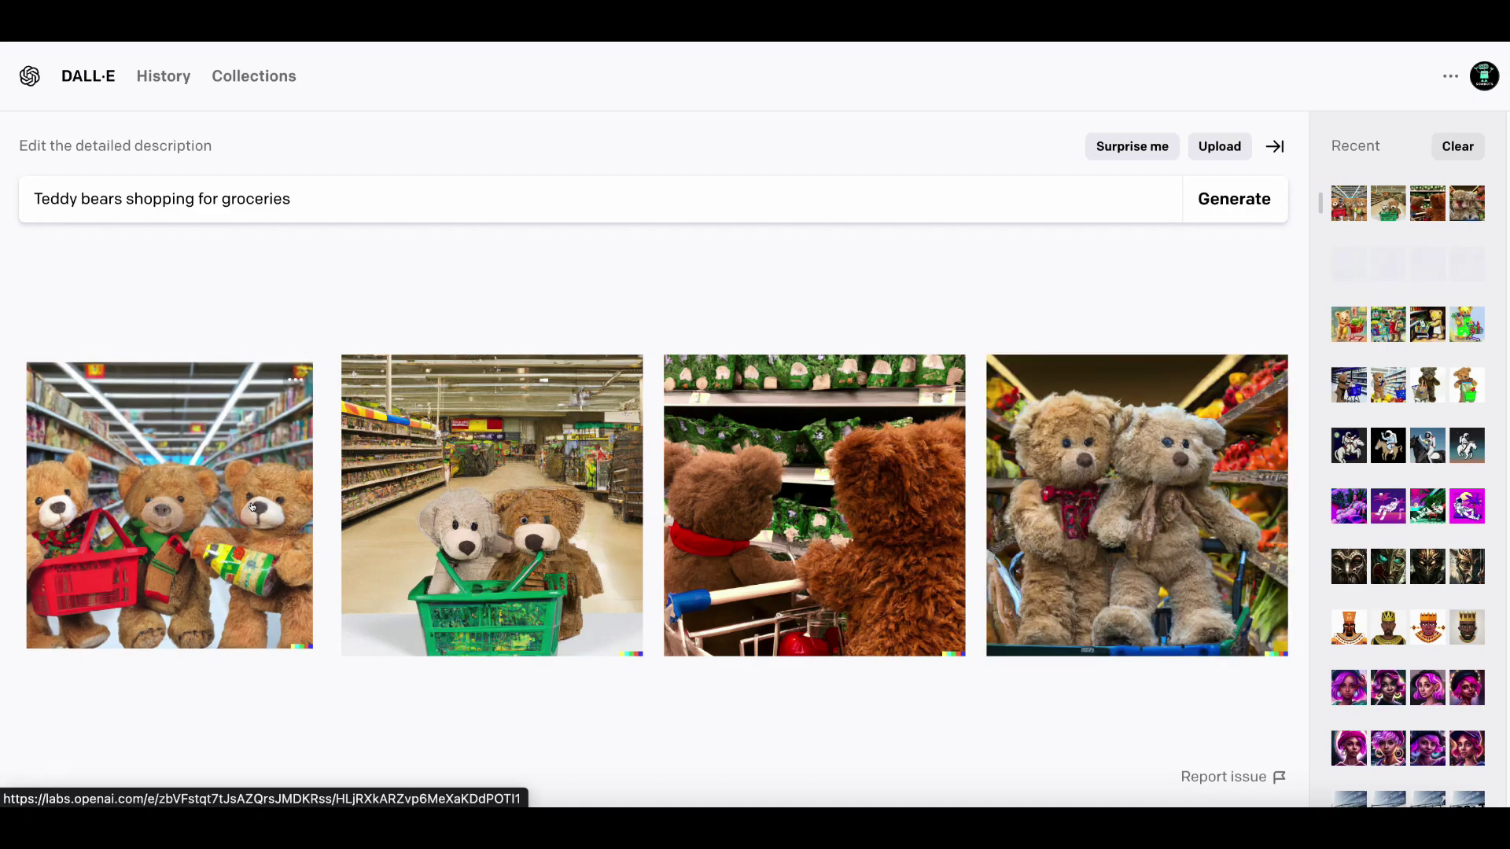
left_click(251, 506)
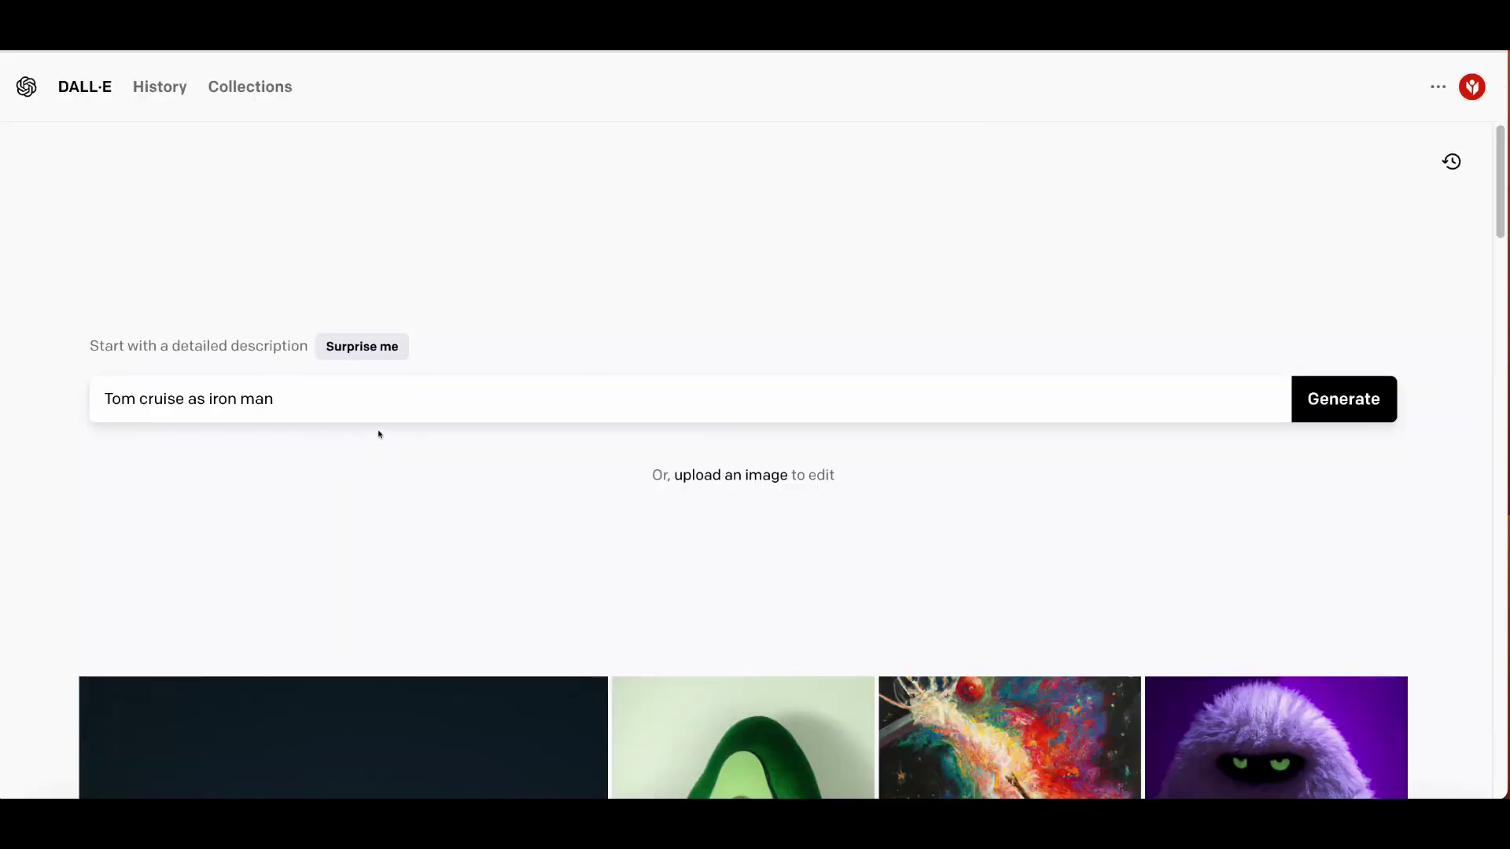
scroll(200, 424, "down", 1)
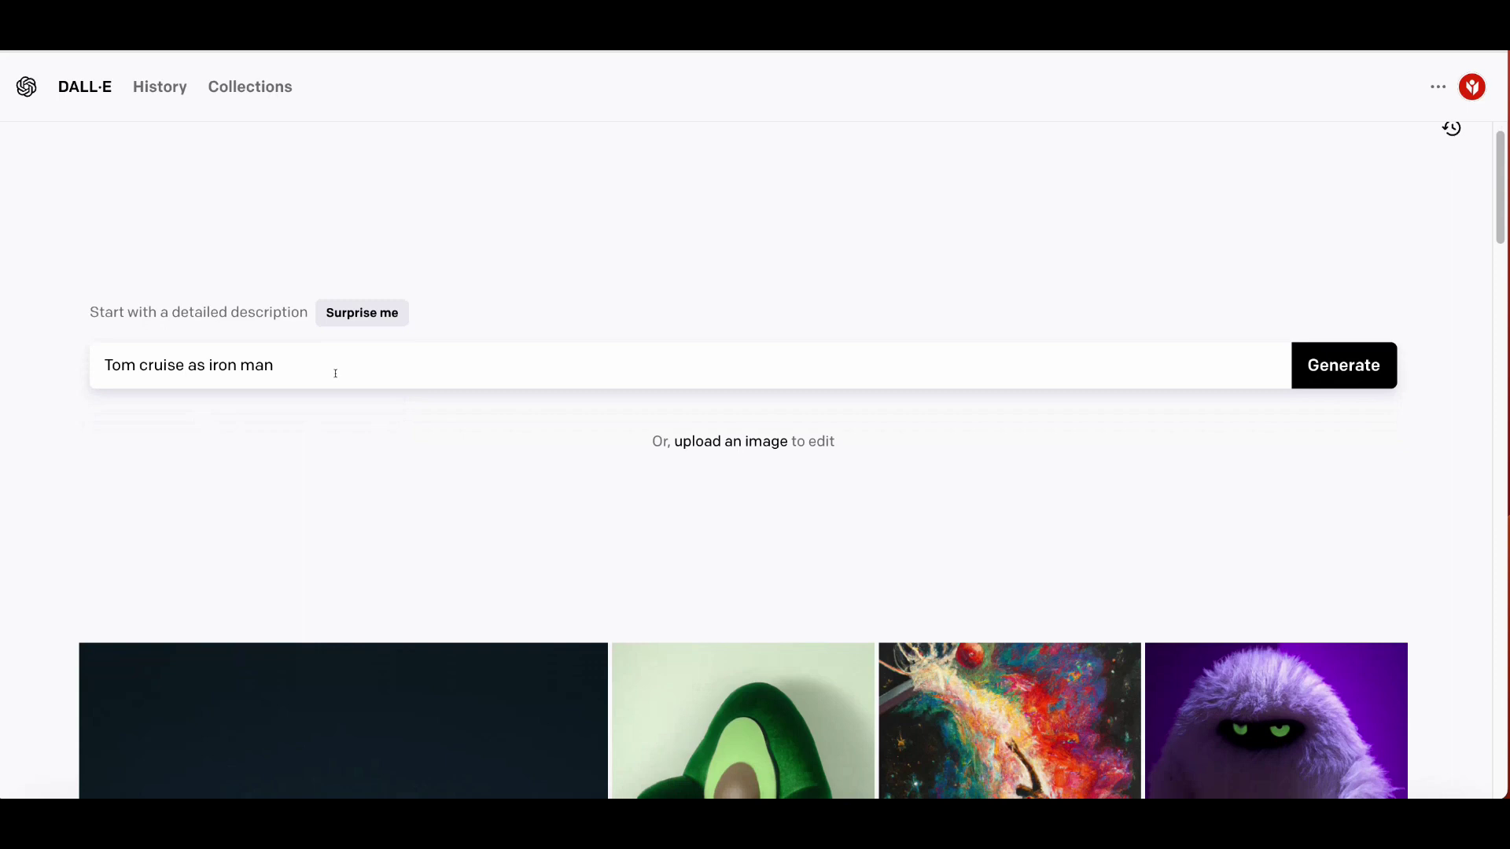
Step: Generate four images from the 'Tom Cruise as iron man' prompt
left_click(1353, 370)
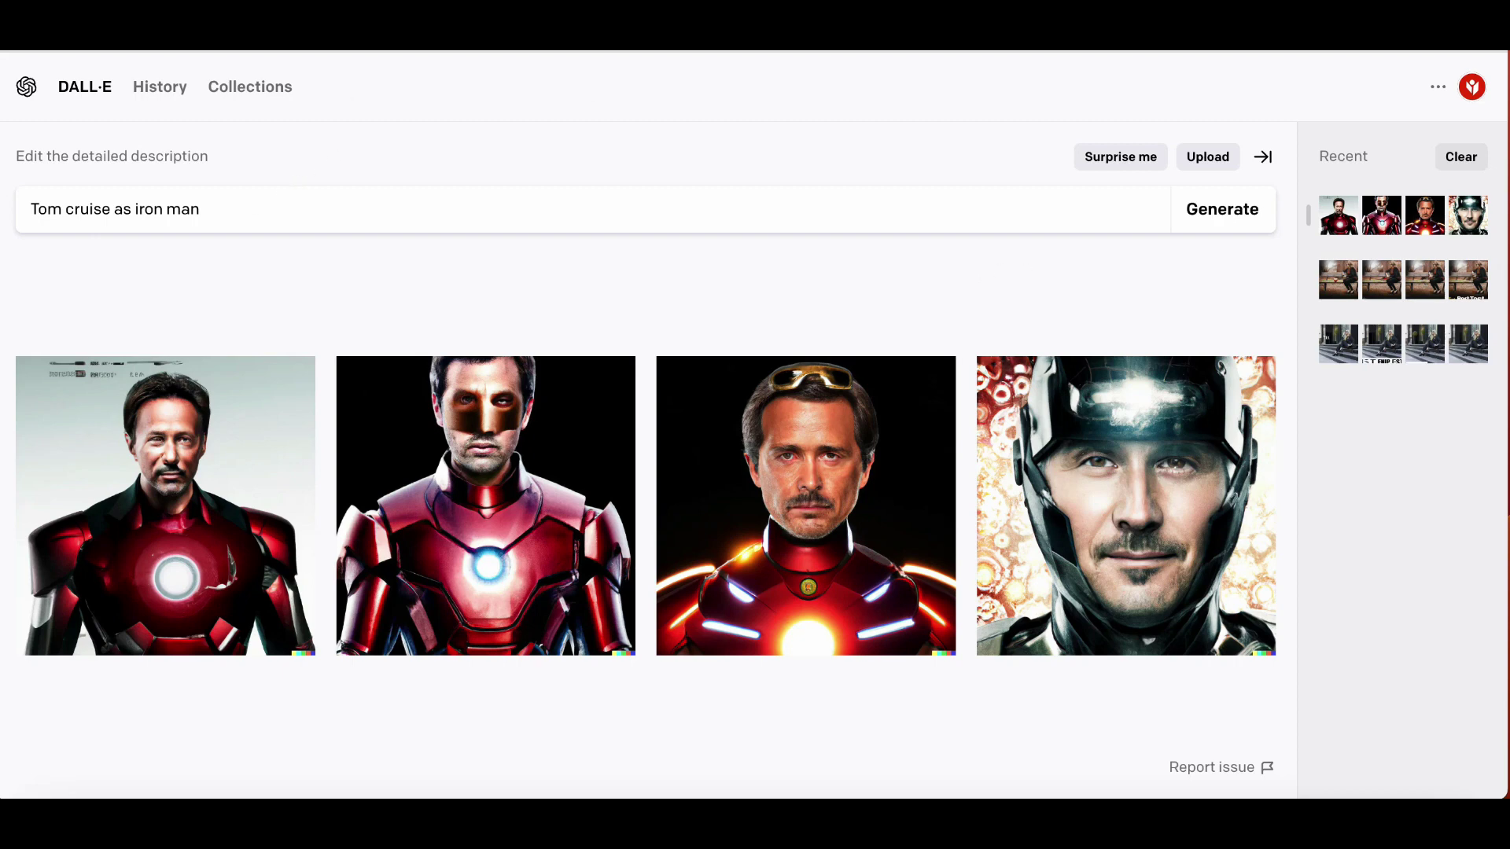
Step: Generate images for 'smiling women in united states' and view the fourth result
left_click(250, 209)
triple_click(251, 209)
type("sm")
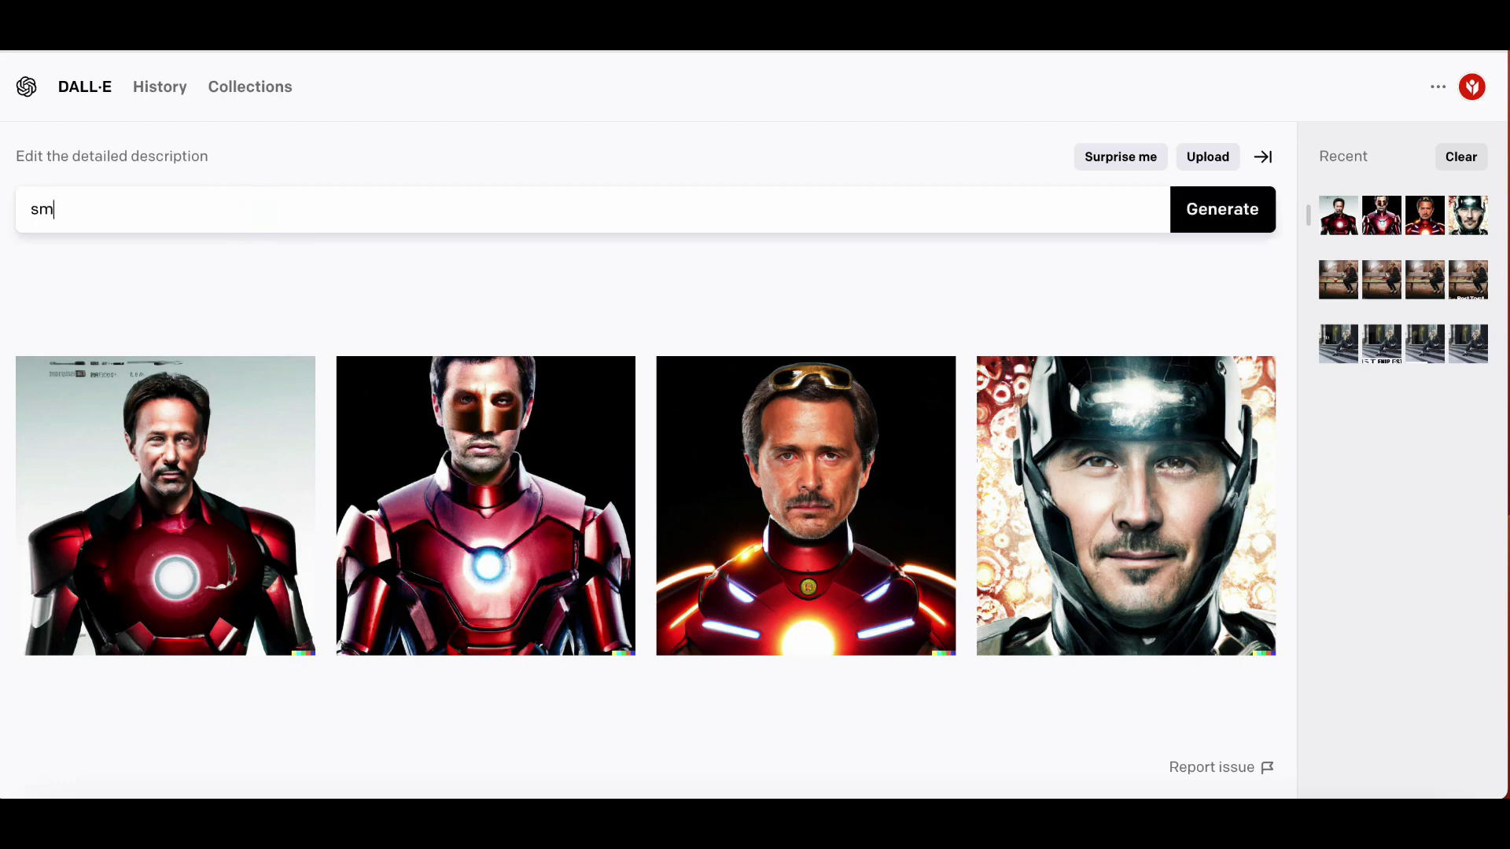
type("iling women in united states")
key("Return")
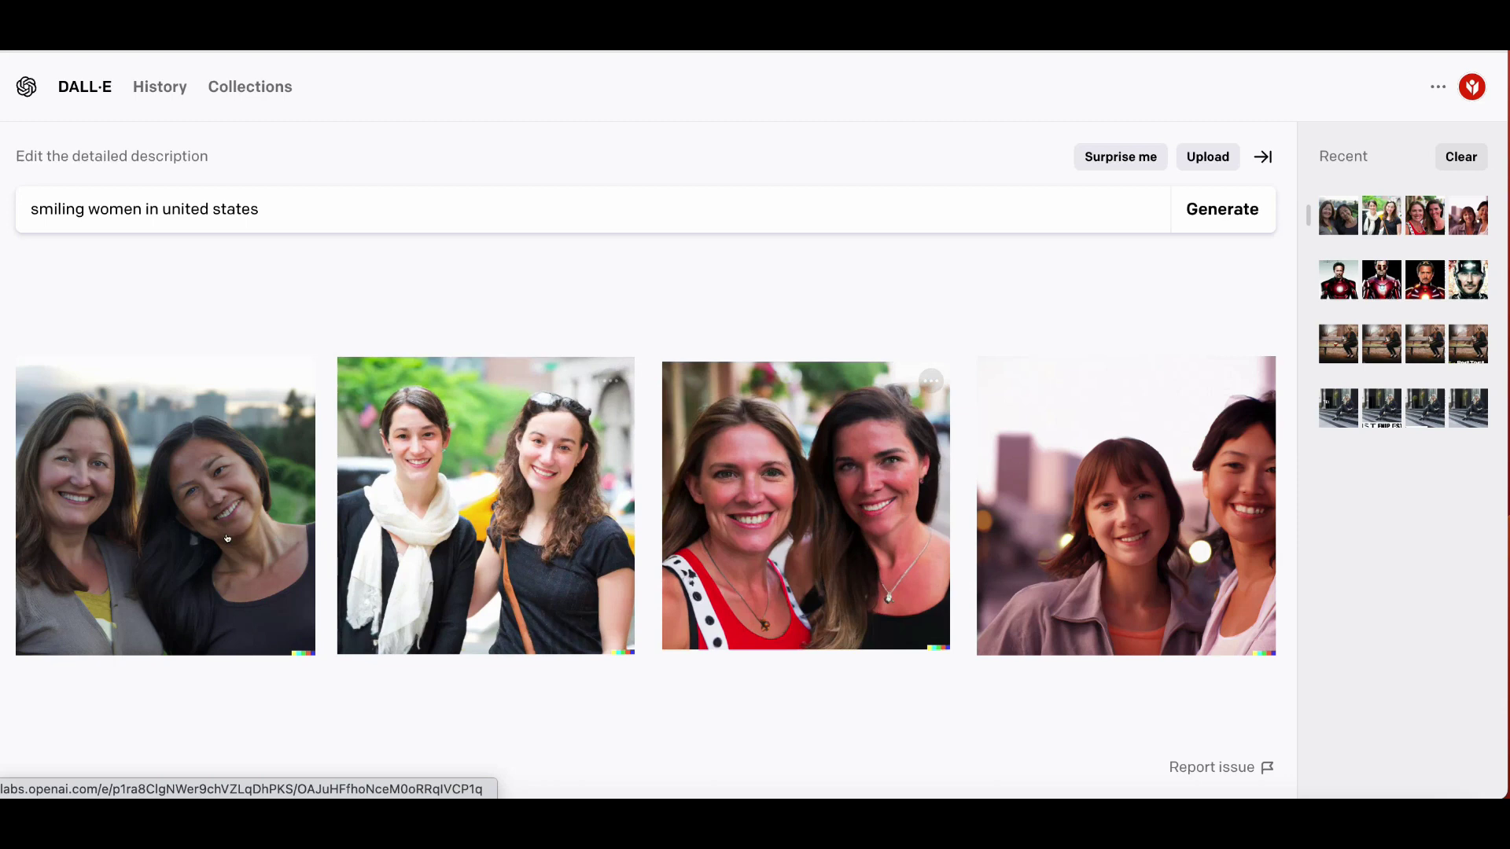
mouse_move(1127, 506)
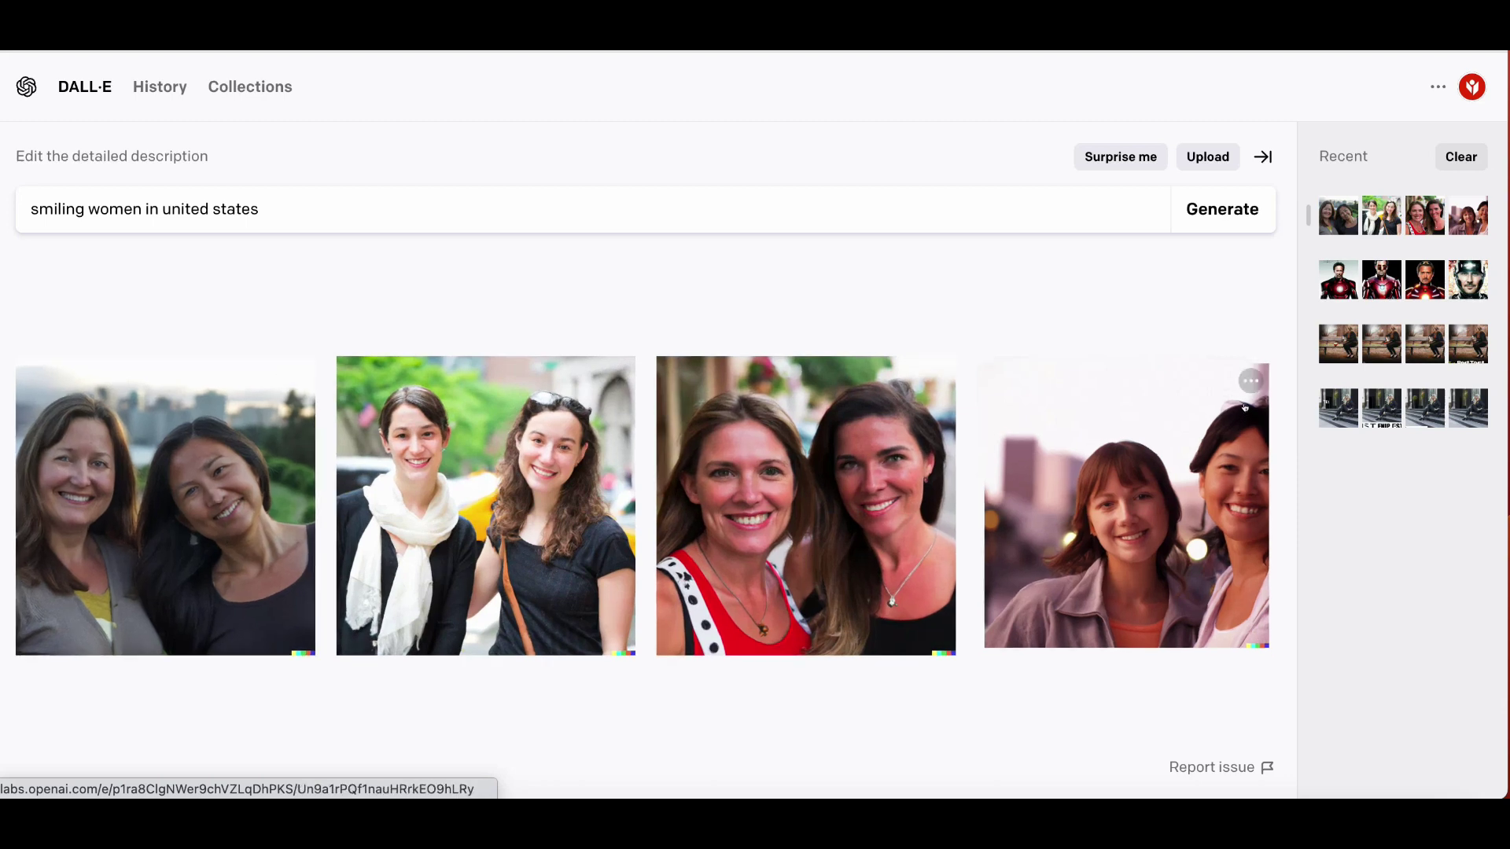
left_click(1159, 489)
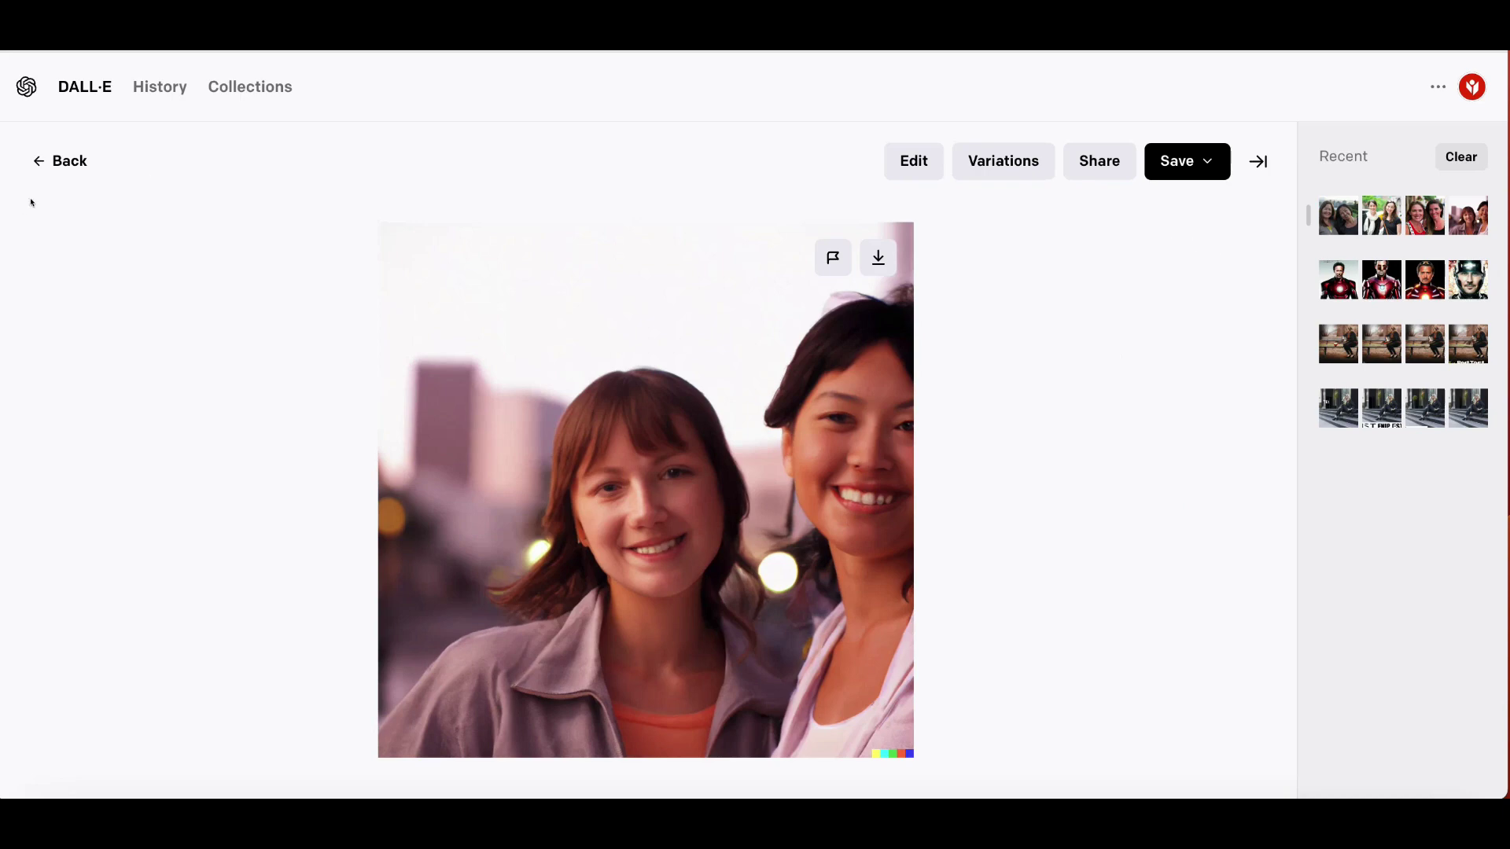
left_click(89, 157)
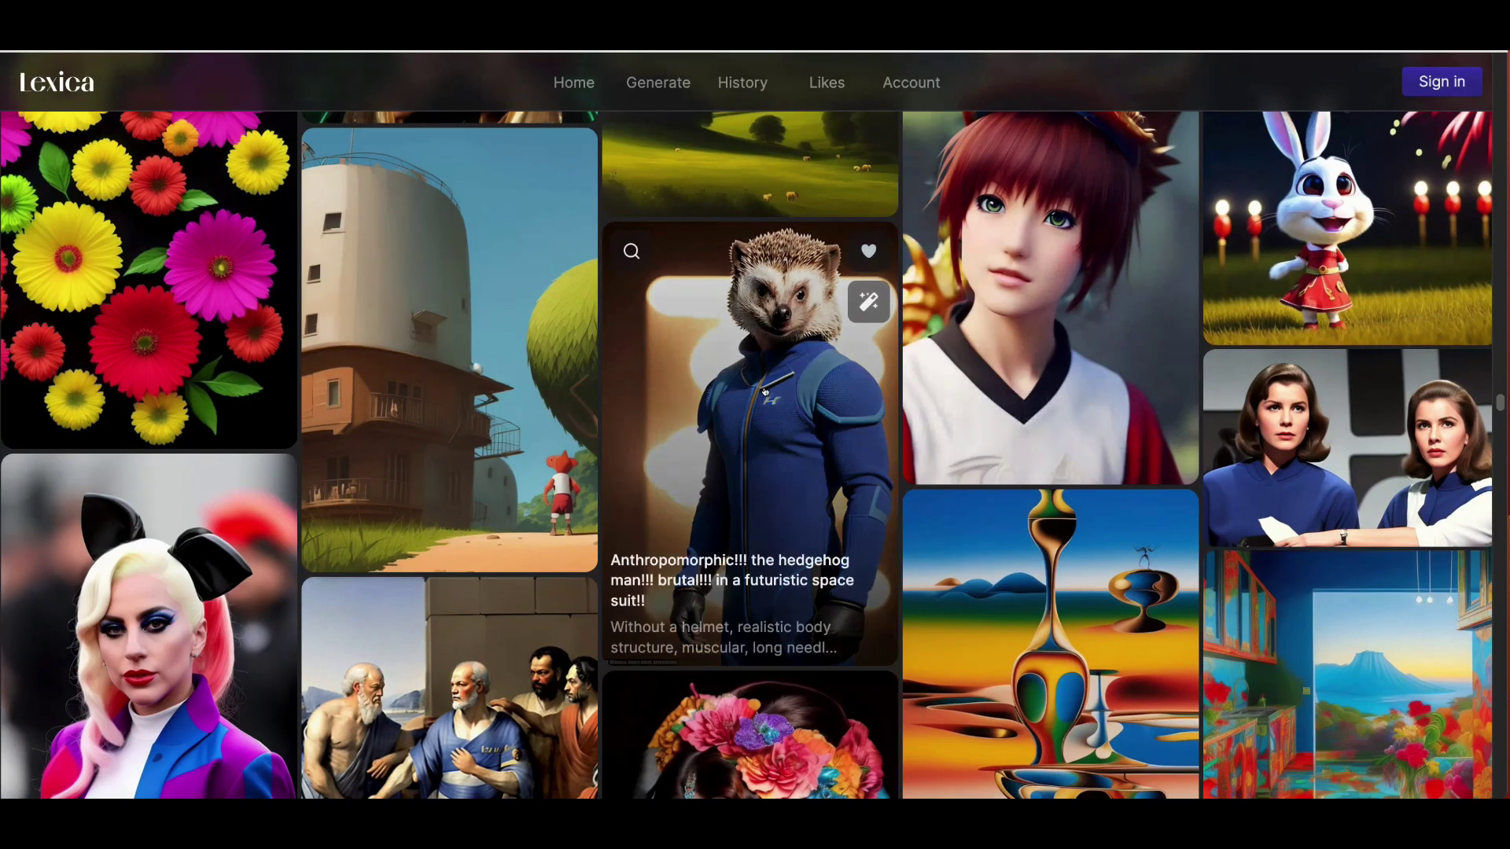
scroll(758, 397, "down", 5)
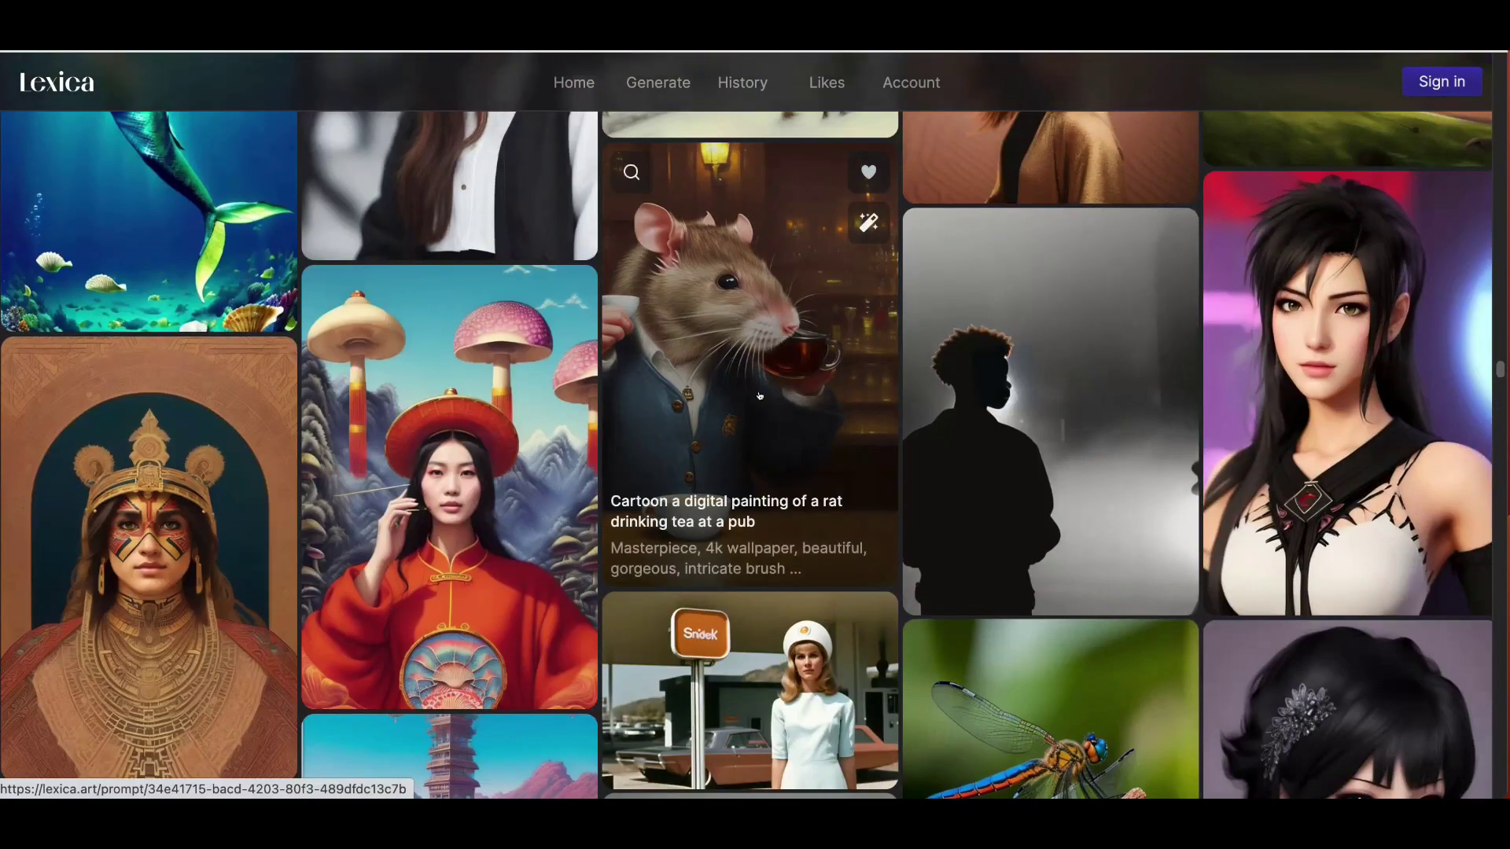
scroll(756, 394, "down", 5)
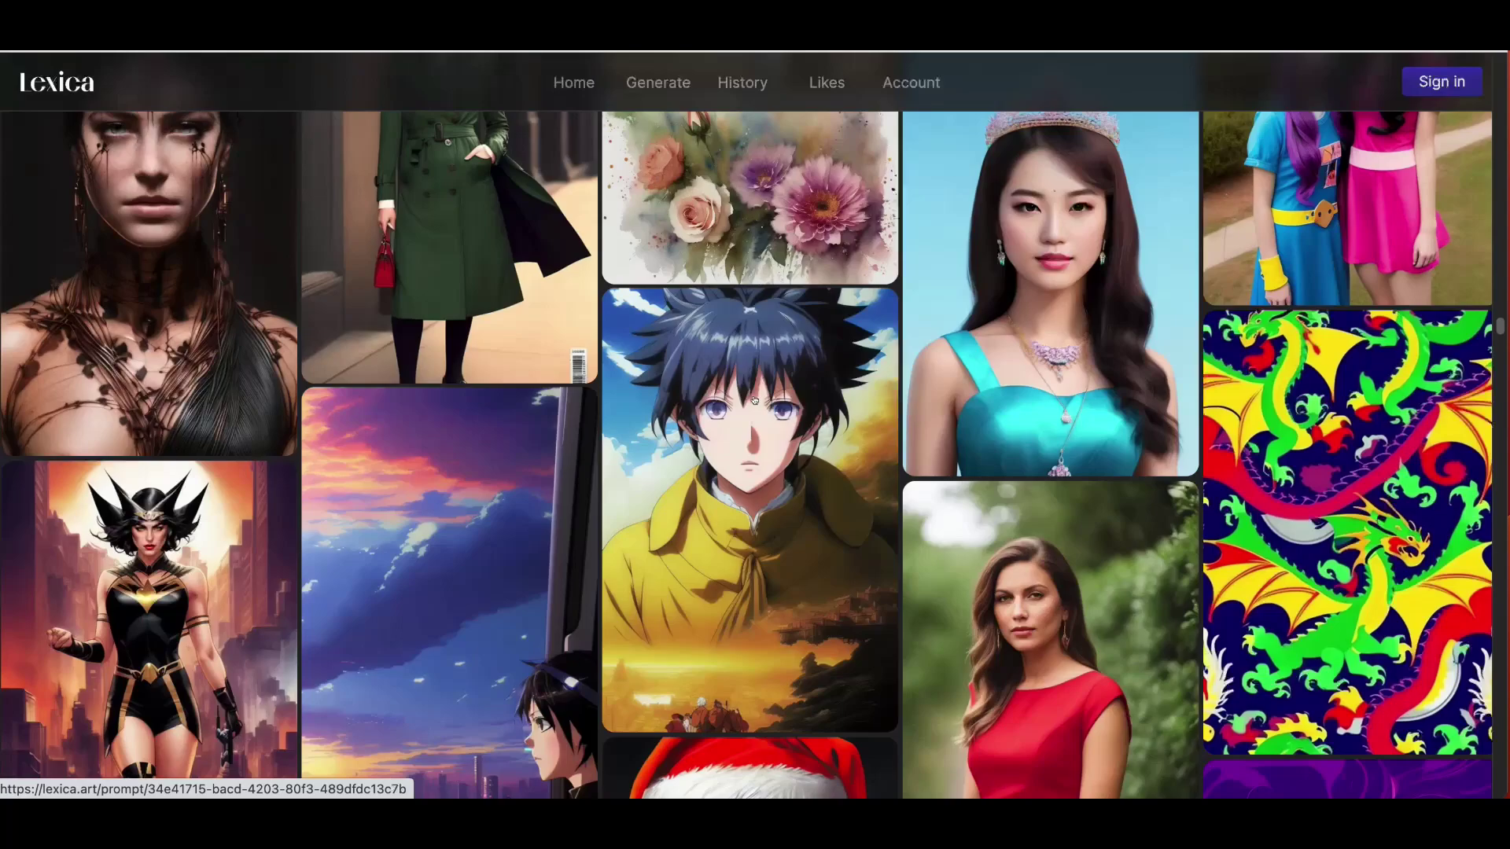
scroll(756, 394, "down", 5)
scroll(752, 401, "down", 5)
scroll(747, 407, "down", 5)
scroll(747, 407, "up", 5)
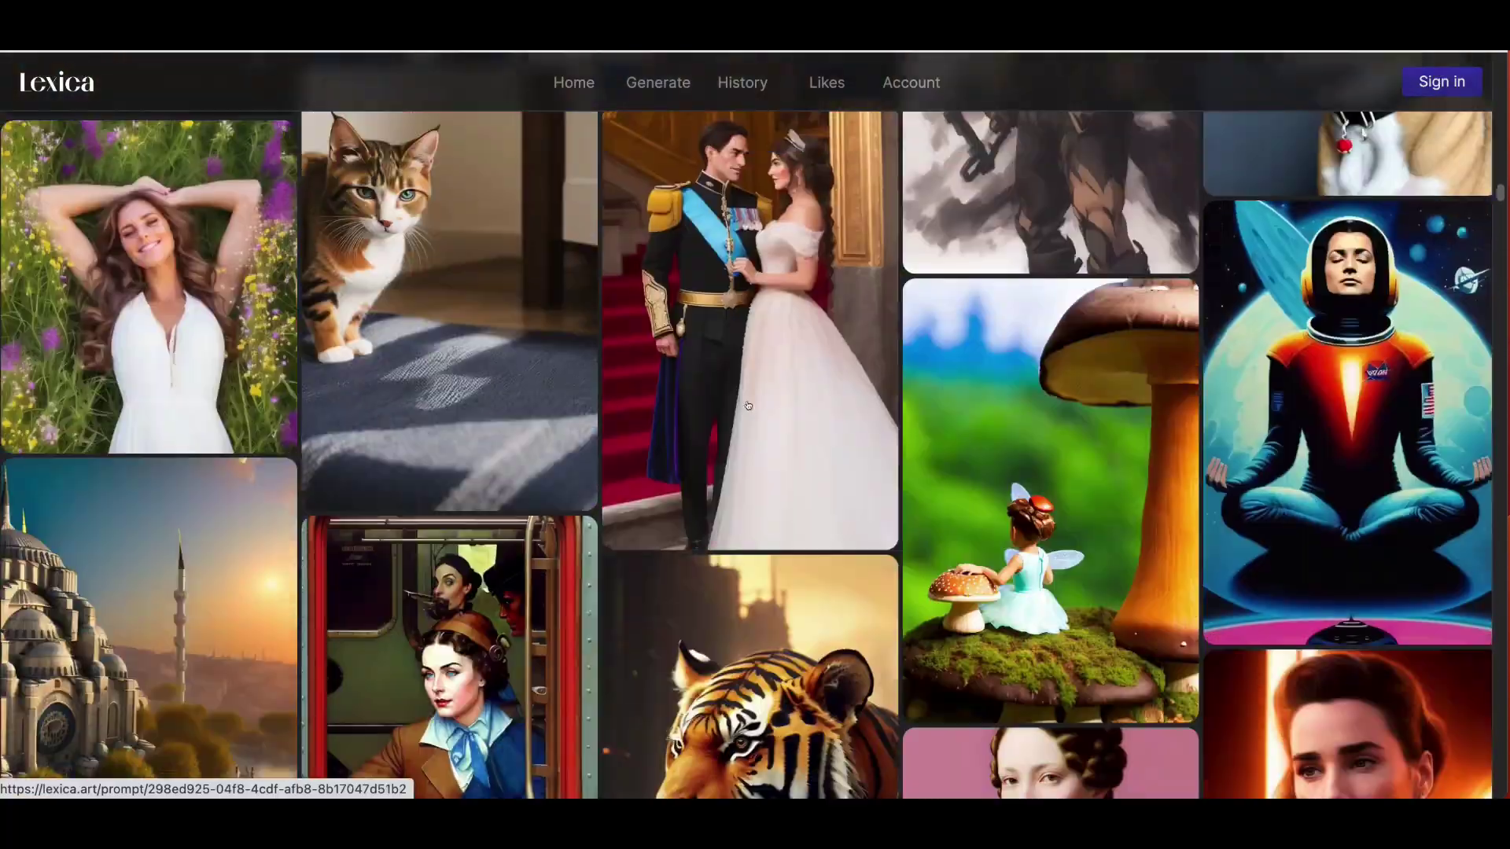
scroll(747, 408, "up", 5)
scroll(747, 409, "up", 5)
scroll(747, 412, "up", 5)
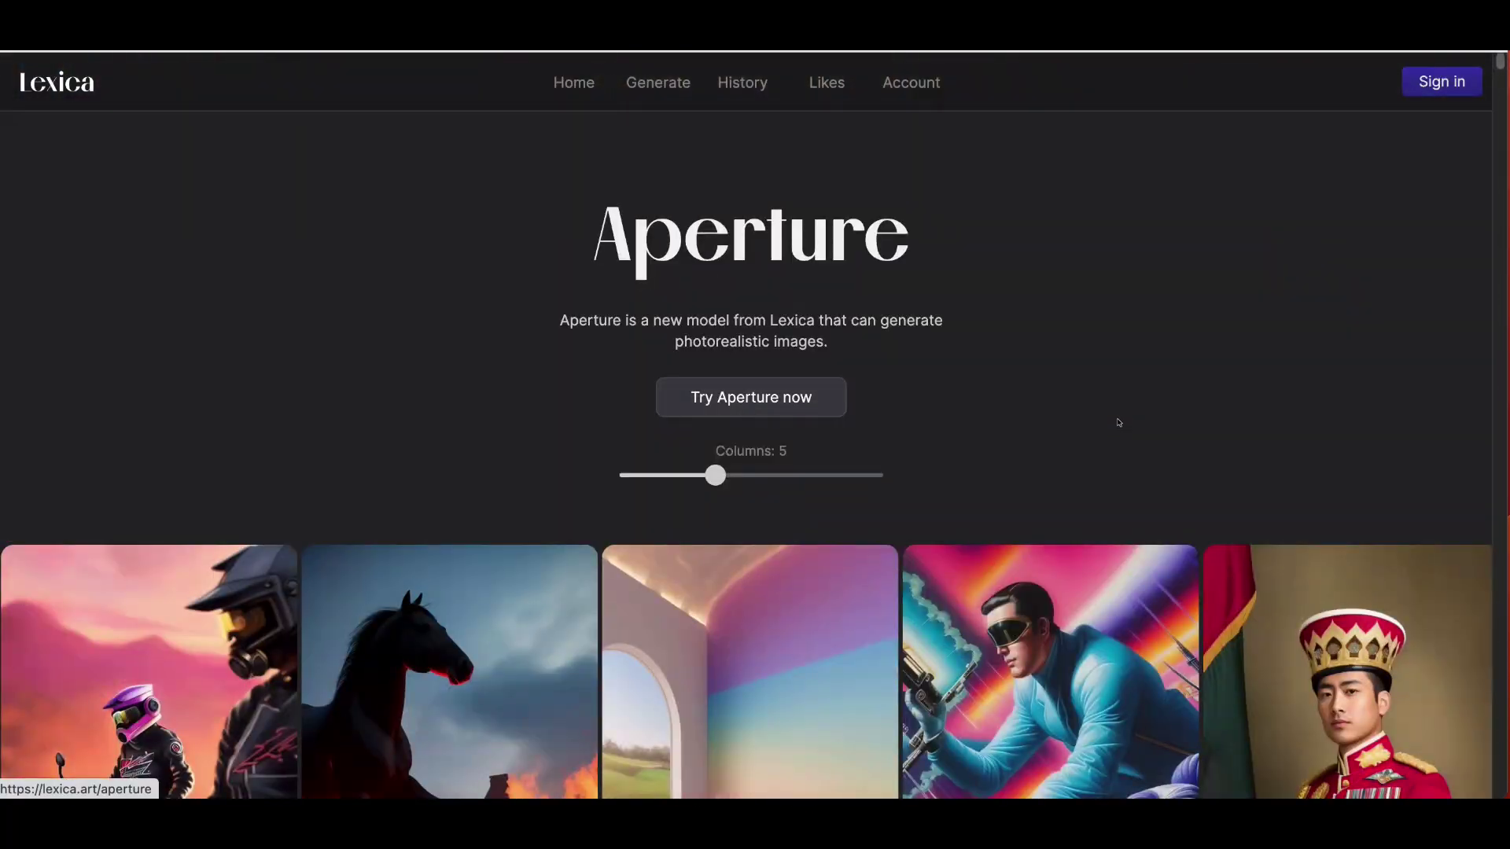
scroll(1117, 423, "down", 5)
scroll(1110, 401, "down", 5)
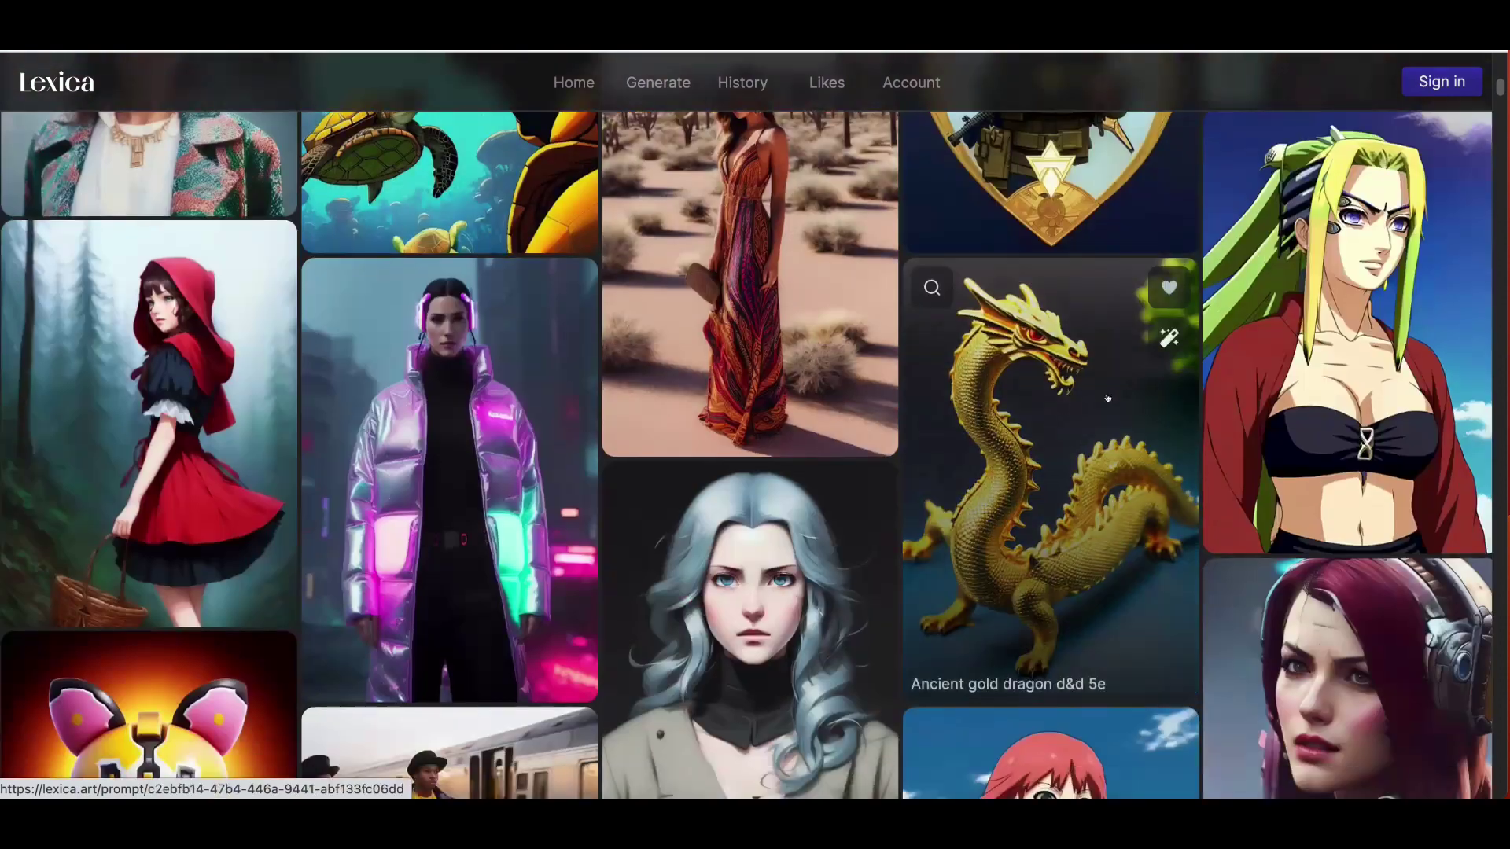
scroll(1108, 402, "down", 3)
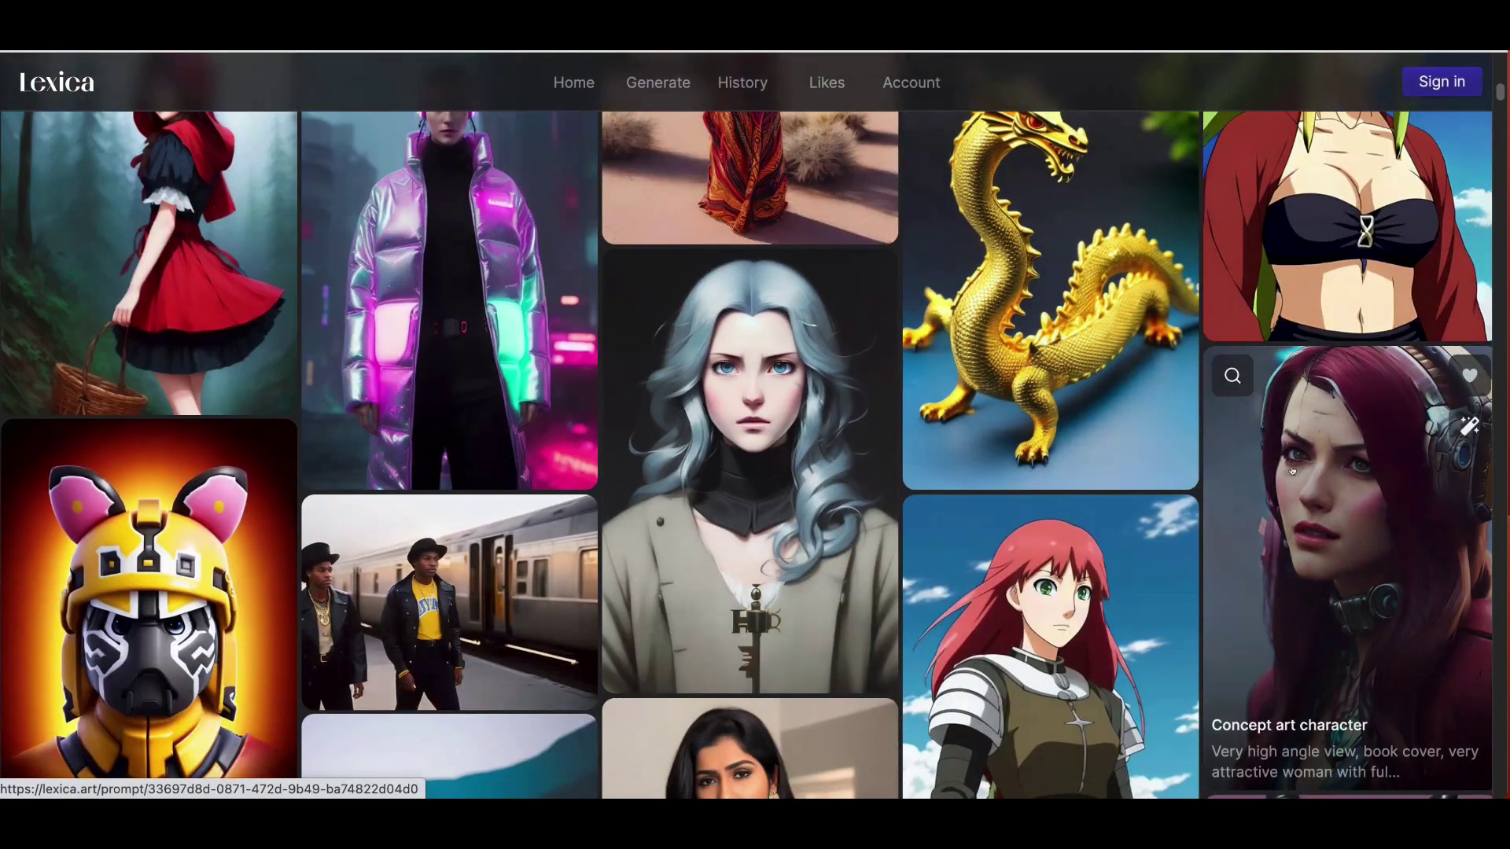
scroll(1291, 470, "down", 5)
scroll(756, 402, "down", 2)
scroll(944, 370, "down", 5)
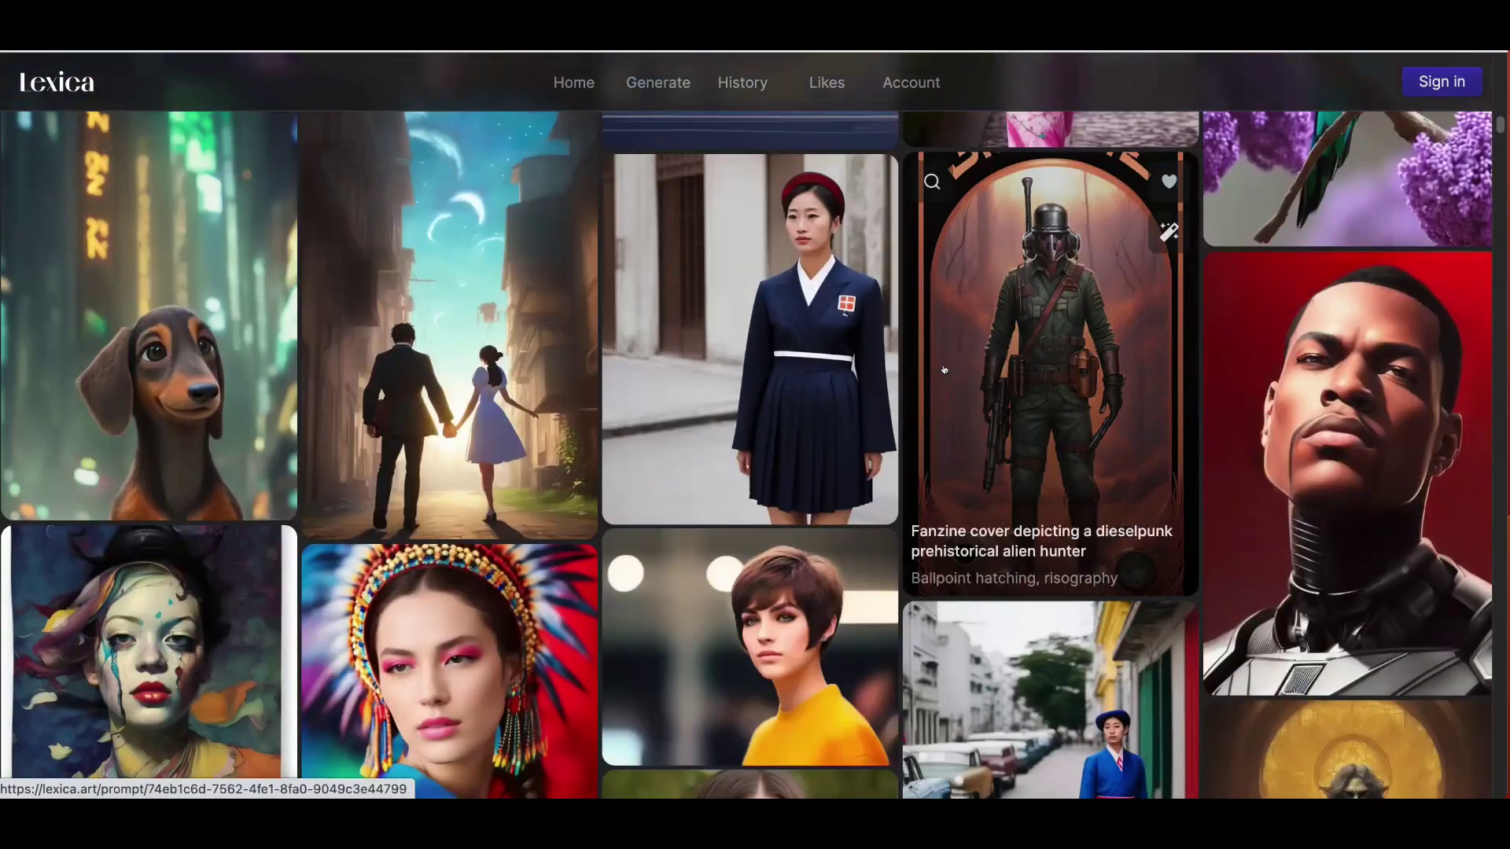
scroll(660, 259, "down", 2)
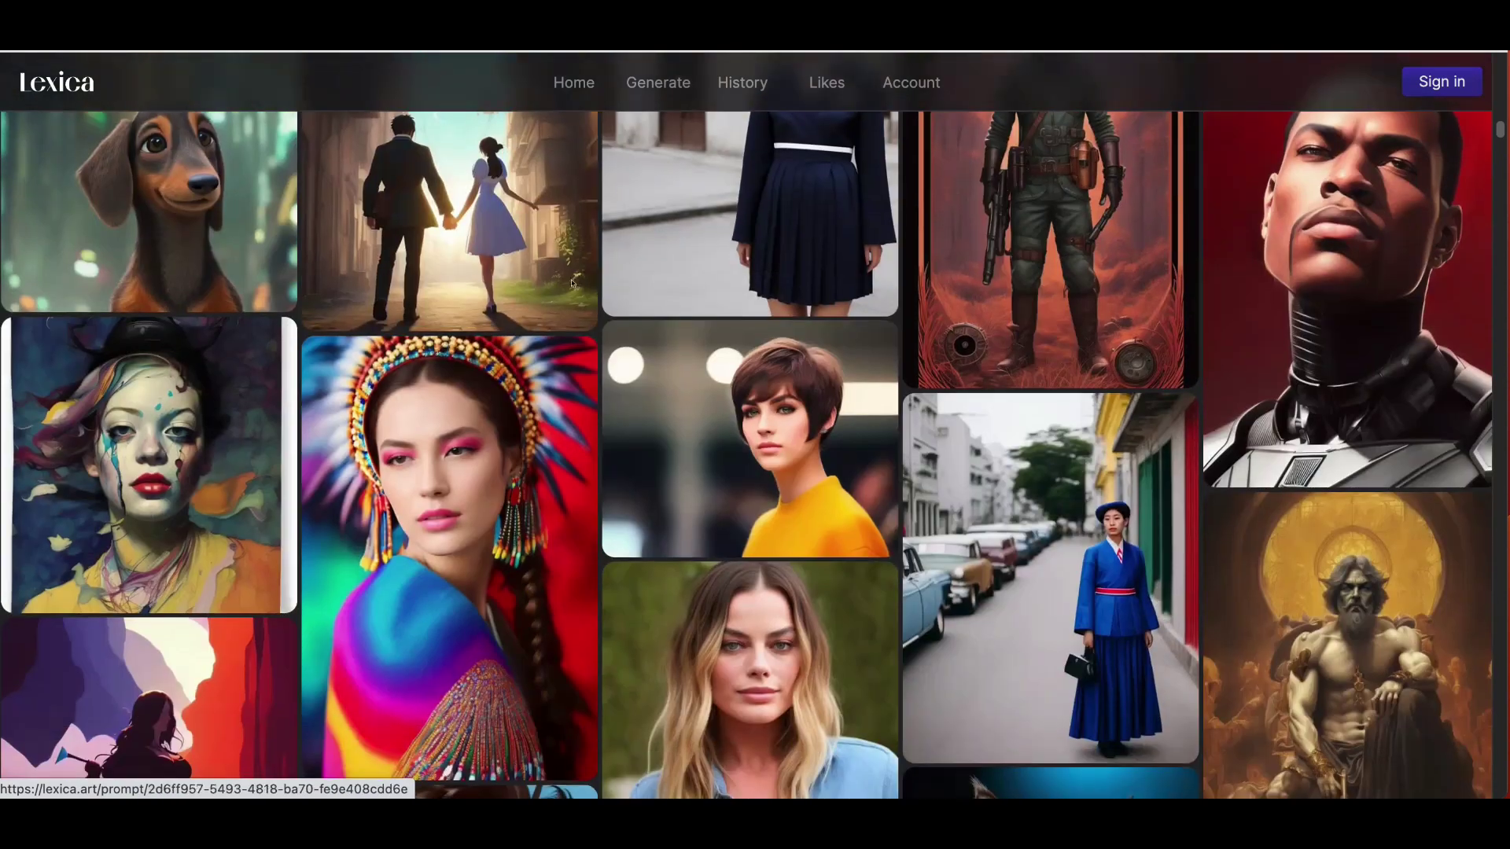
Step: Paste the Lexica cute dachshund portrait's prompt into DALL·E and generate images
left_click(130, 155)
left_click_drag(331, 188, 513, 188)
left_click_drag(406, 214, 309, 132)
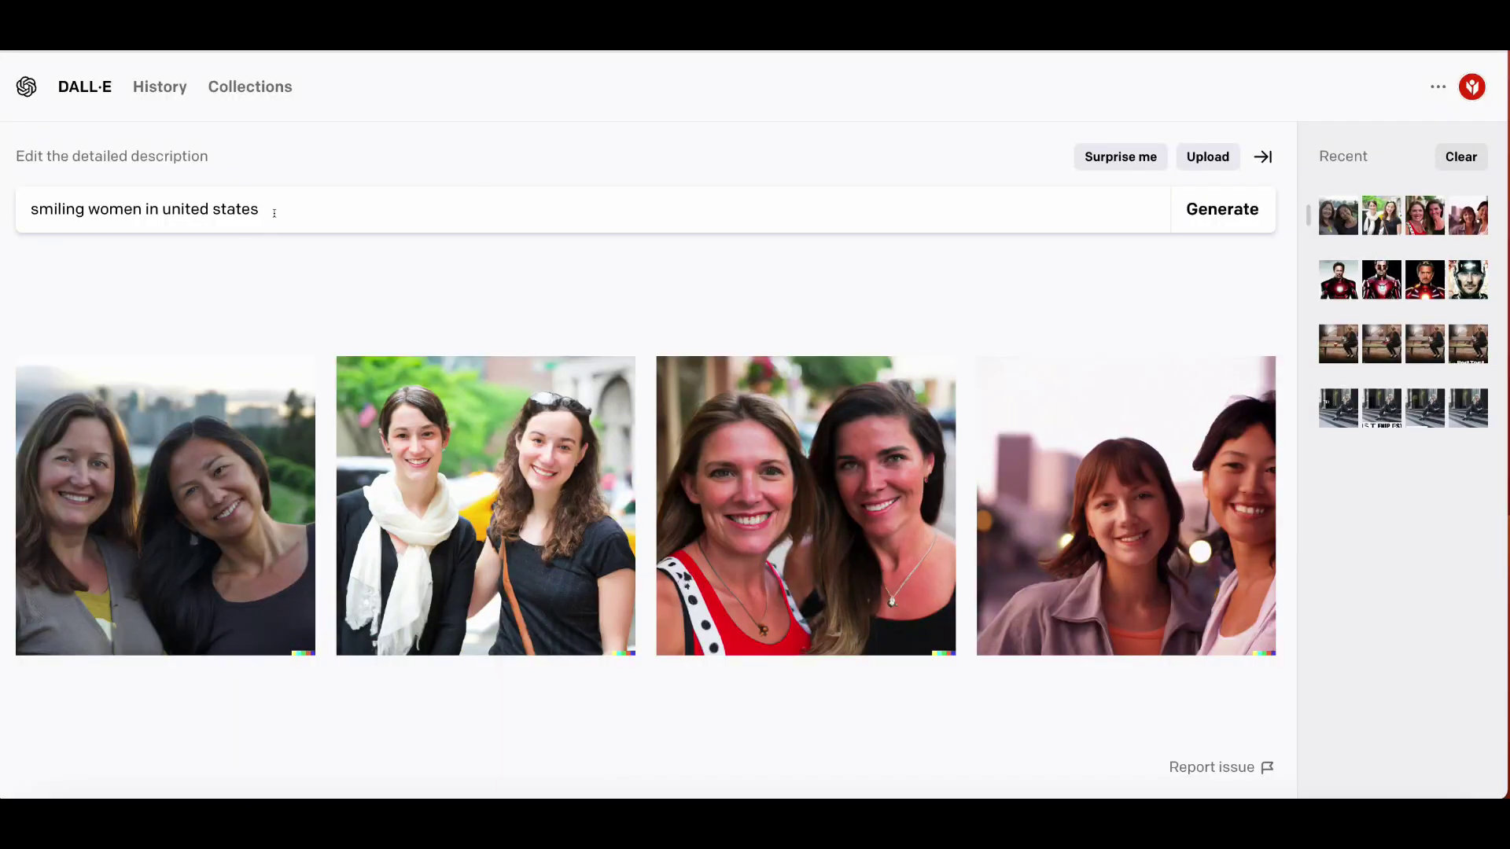
triple_click(274, 212)
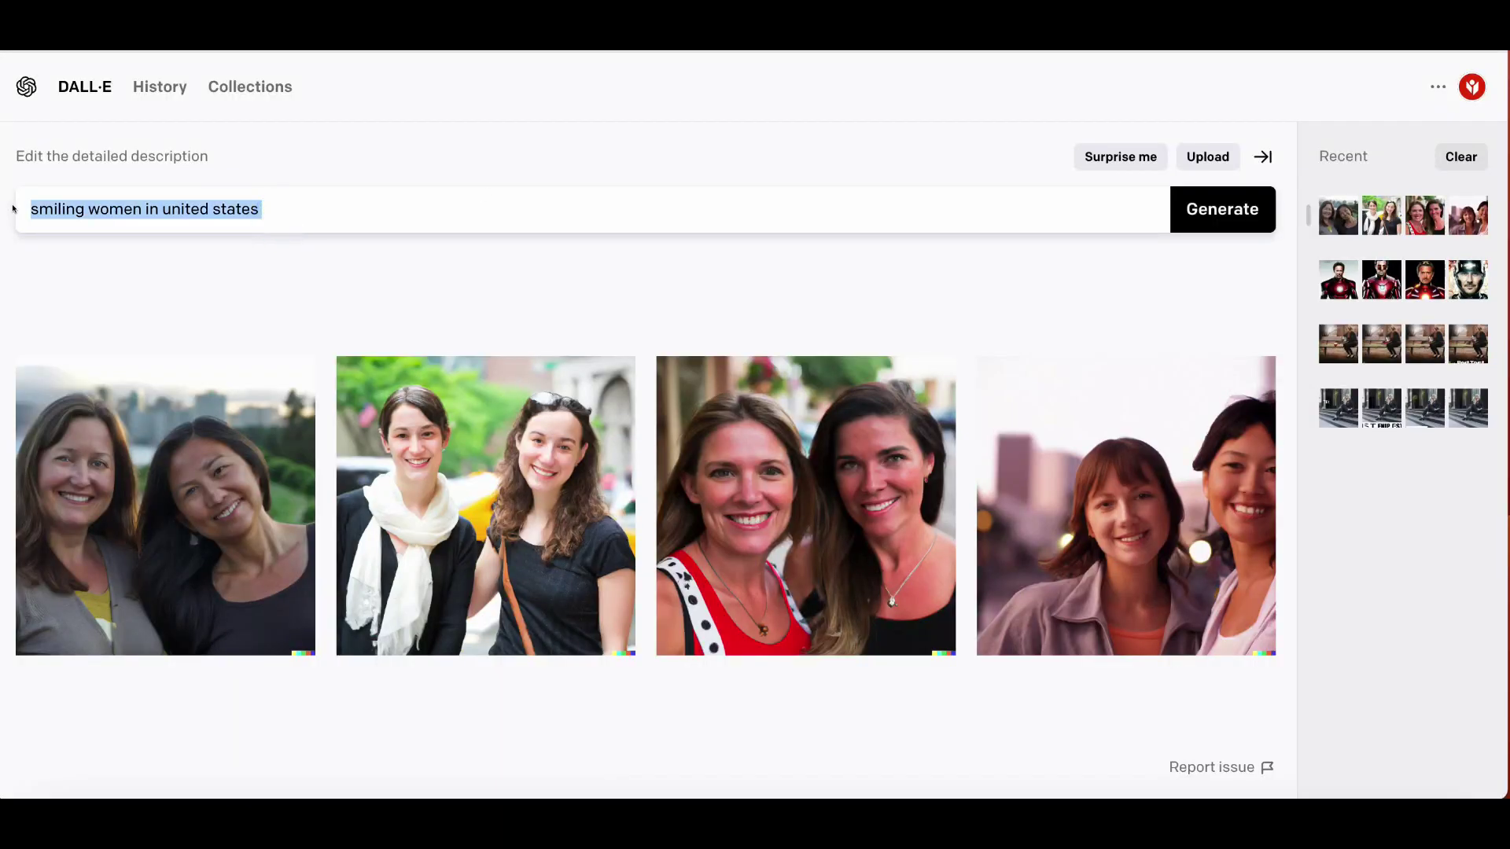
type("Portrait of a incredibly cute daschund, eating, zootopia, cgi, blade runner, cyberpunk background, trending on artstation")
left_click(1235, 215)
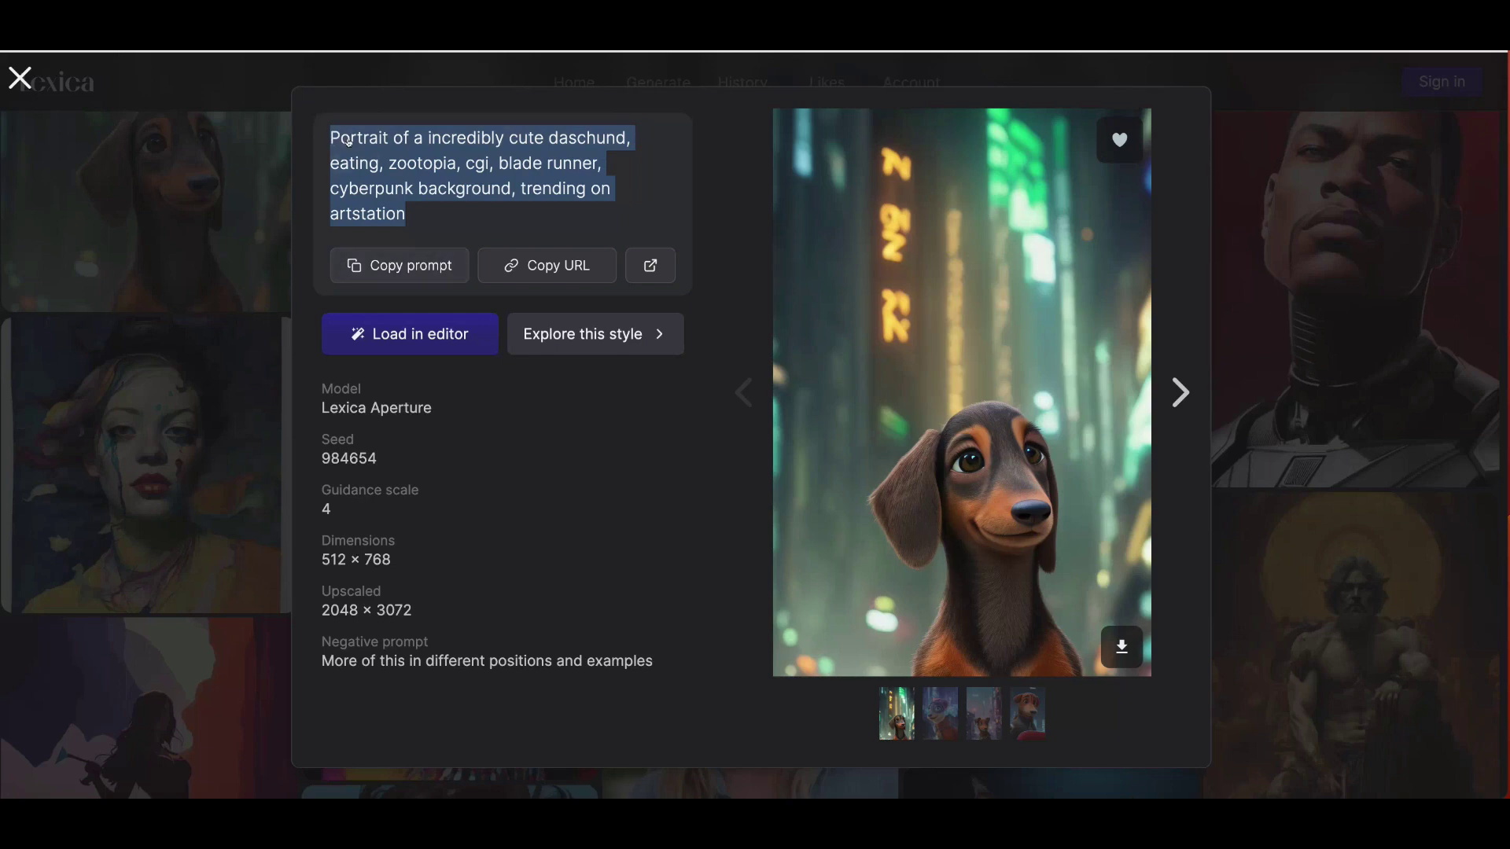
left_click(399, 266)
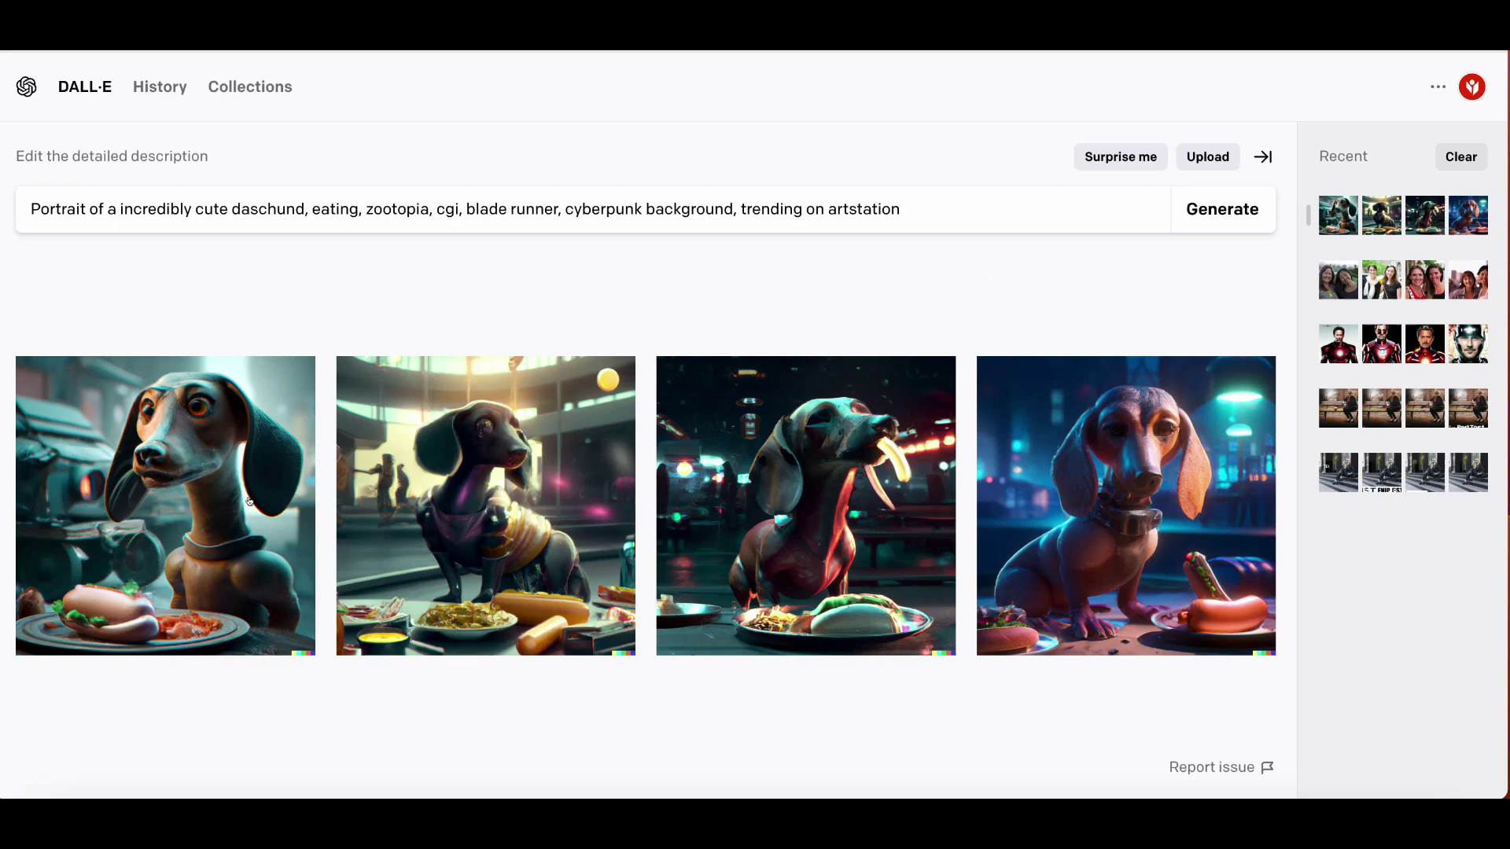
Step: Create variations of the first cyberpunk dachshund image
left_click(133, 491)
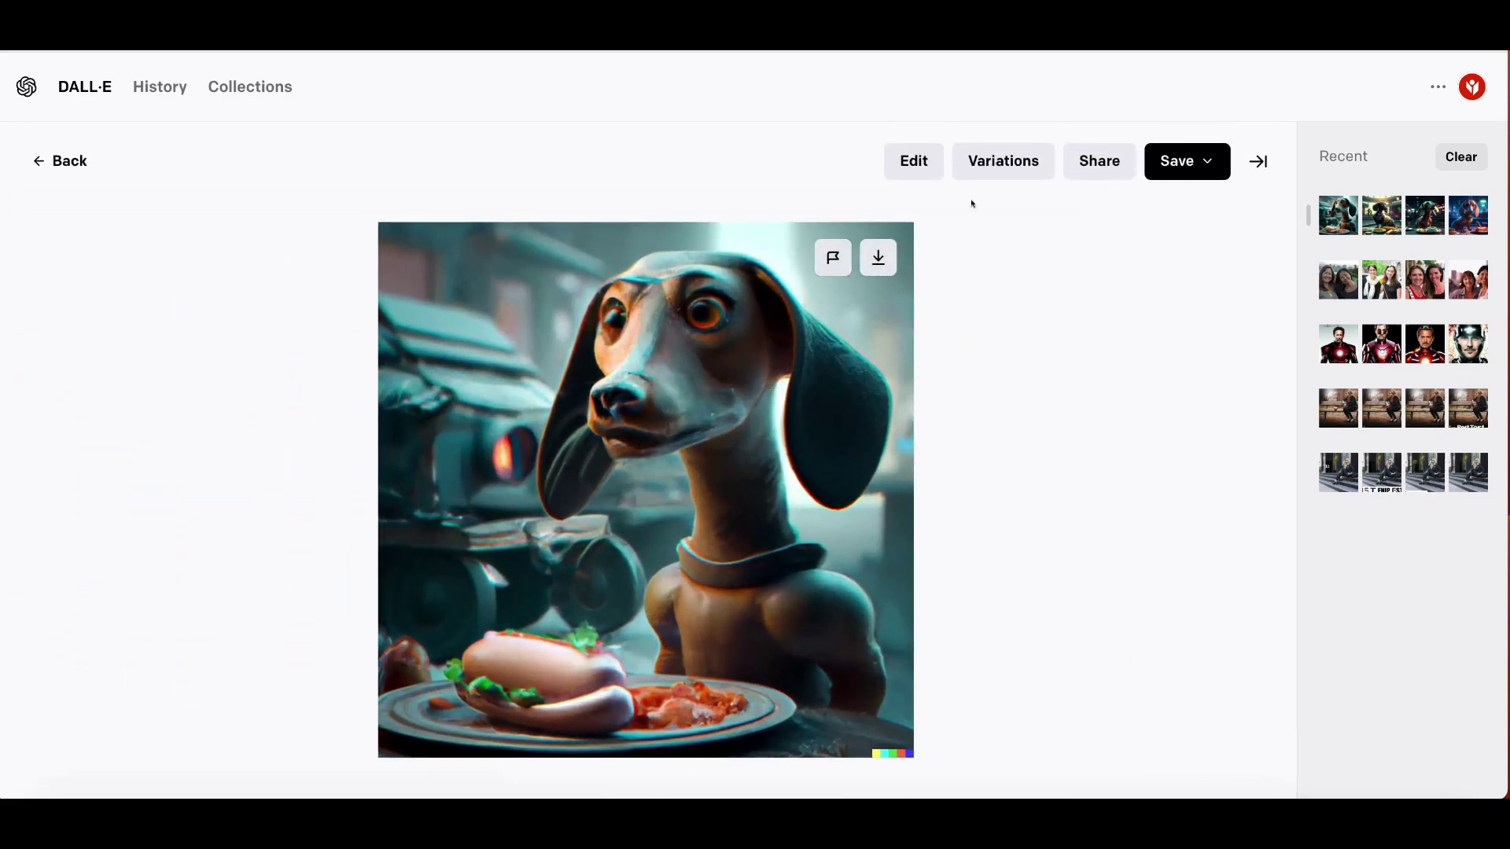
left_click(972, 165)
left_click(1003, 162)
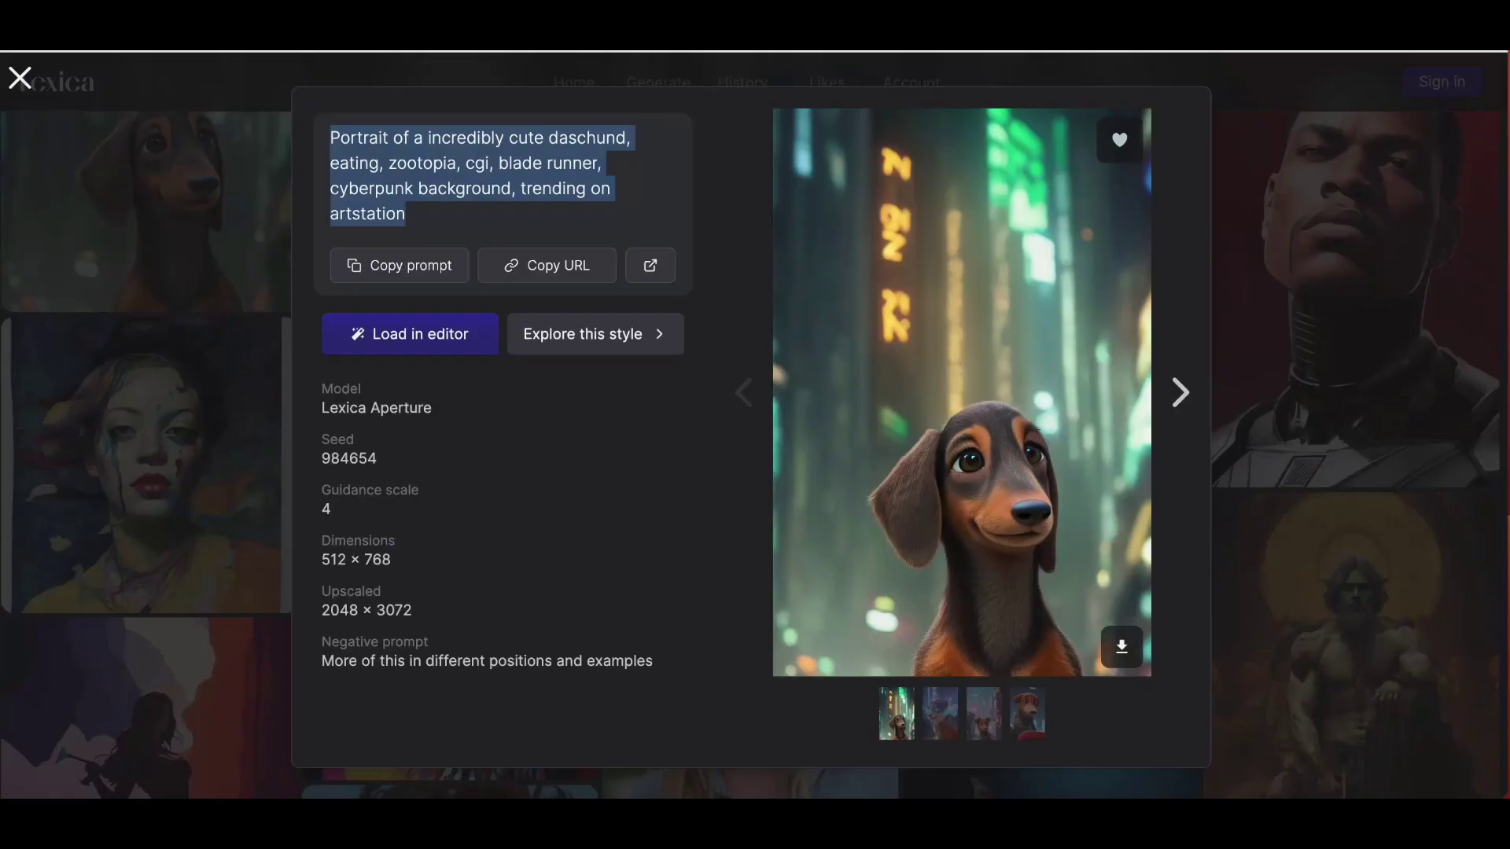
Step: Close and reopen the Lexica dachshund details, then close the monster image details
left_click(1374, 296)
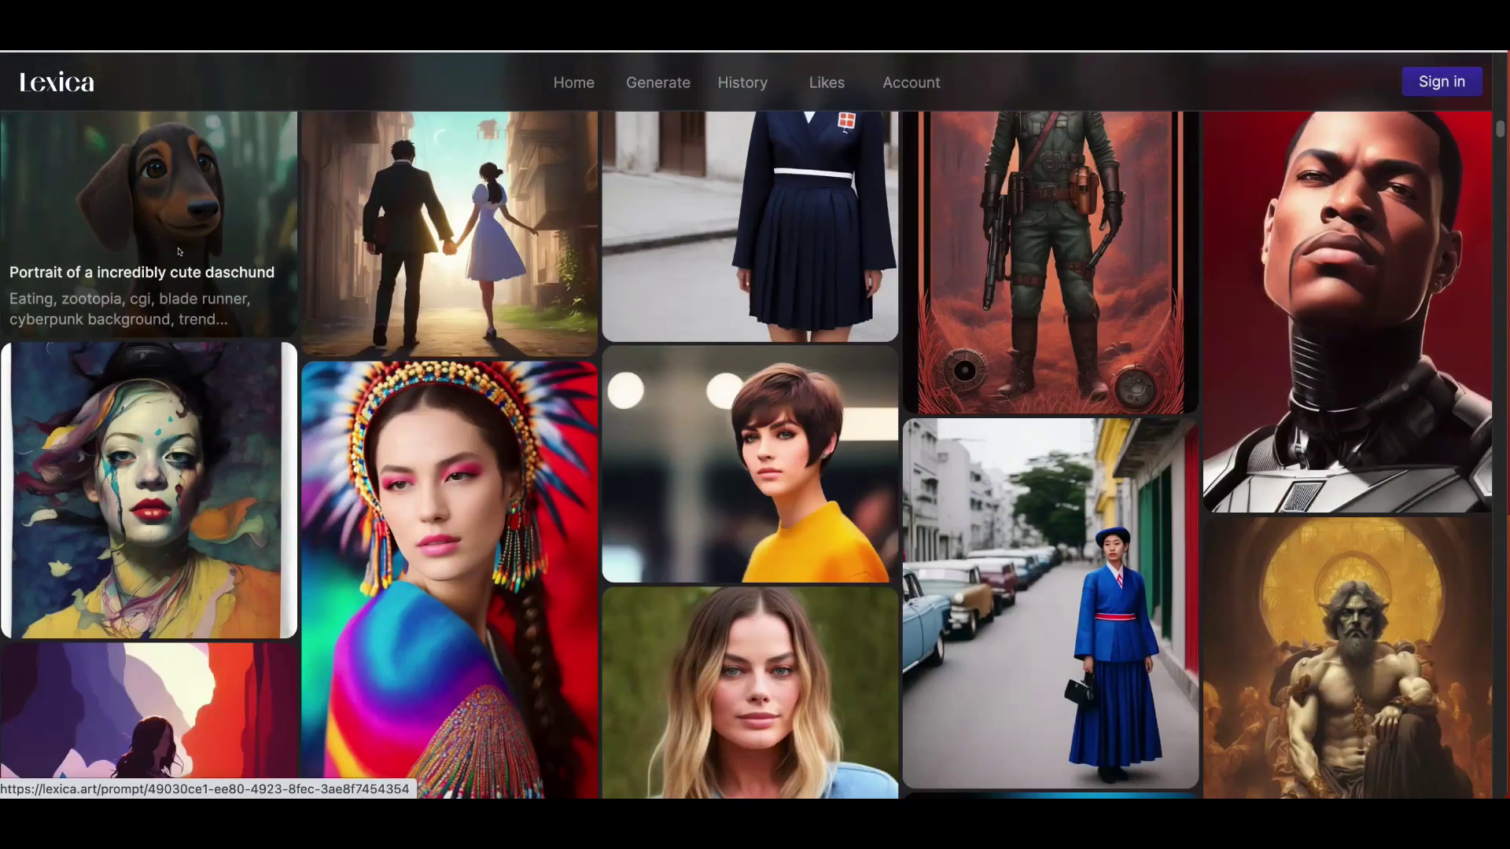
left_click(179, 250)
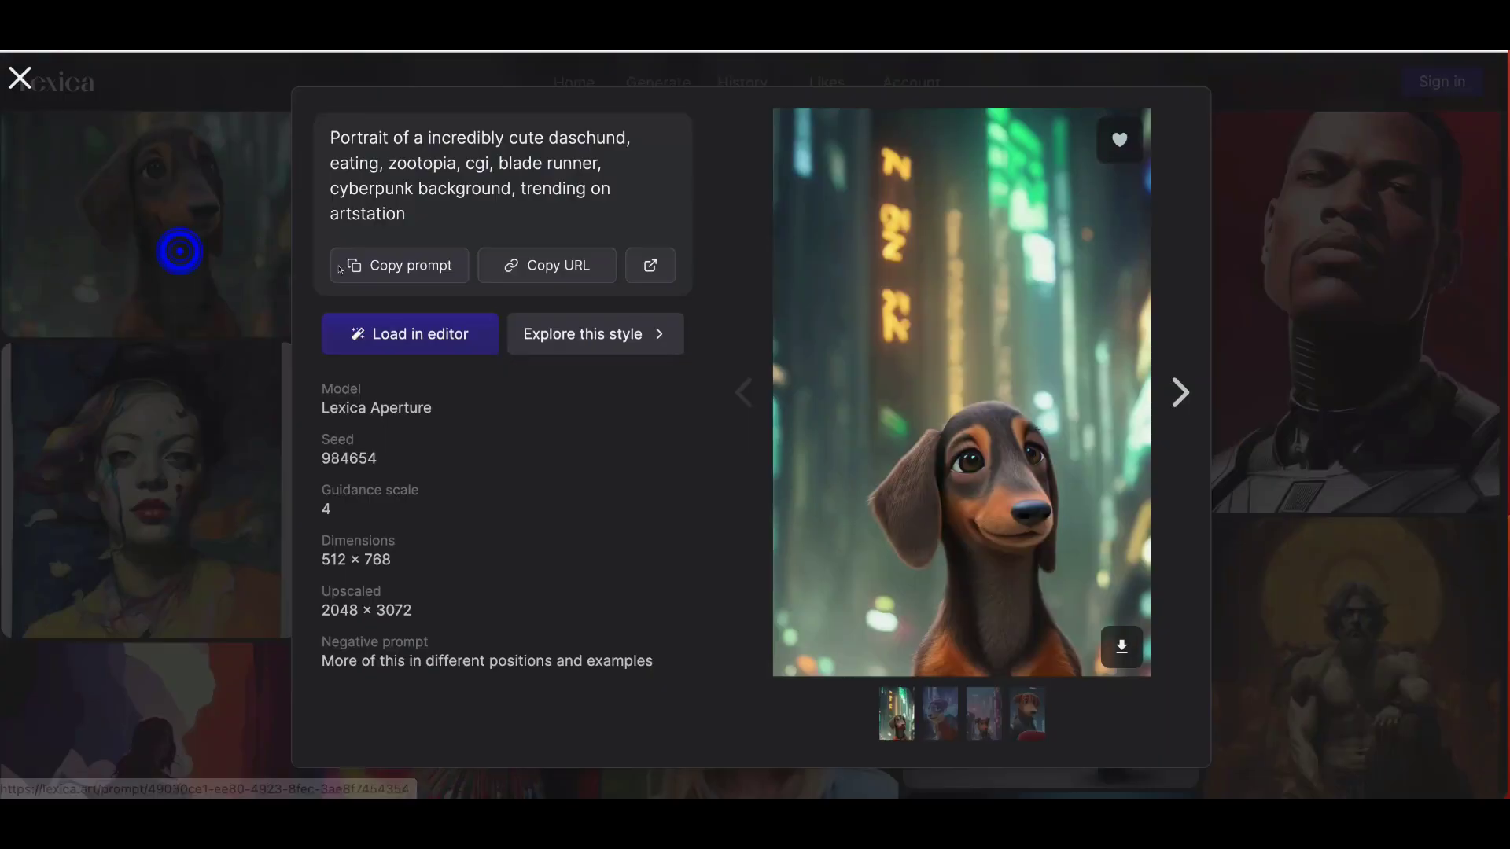
left_click(1353, 355)
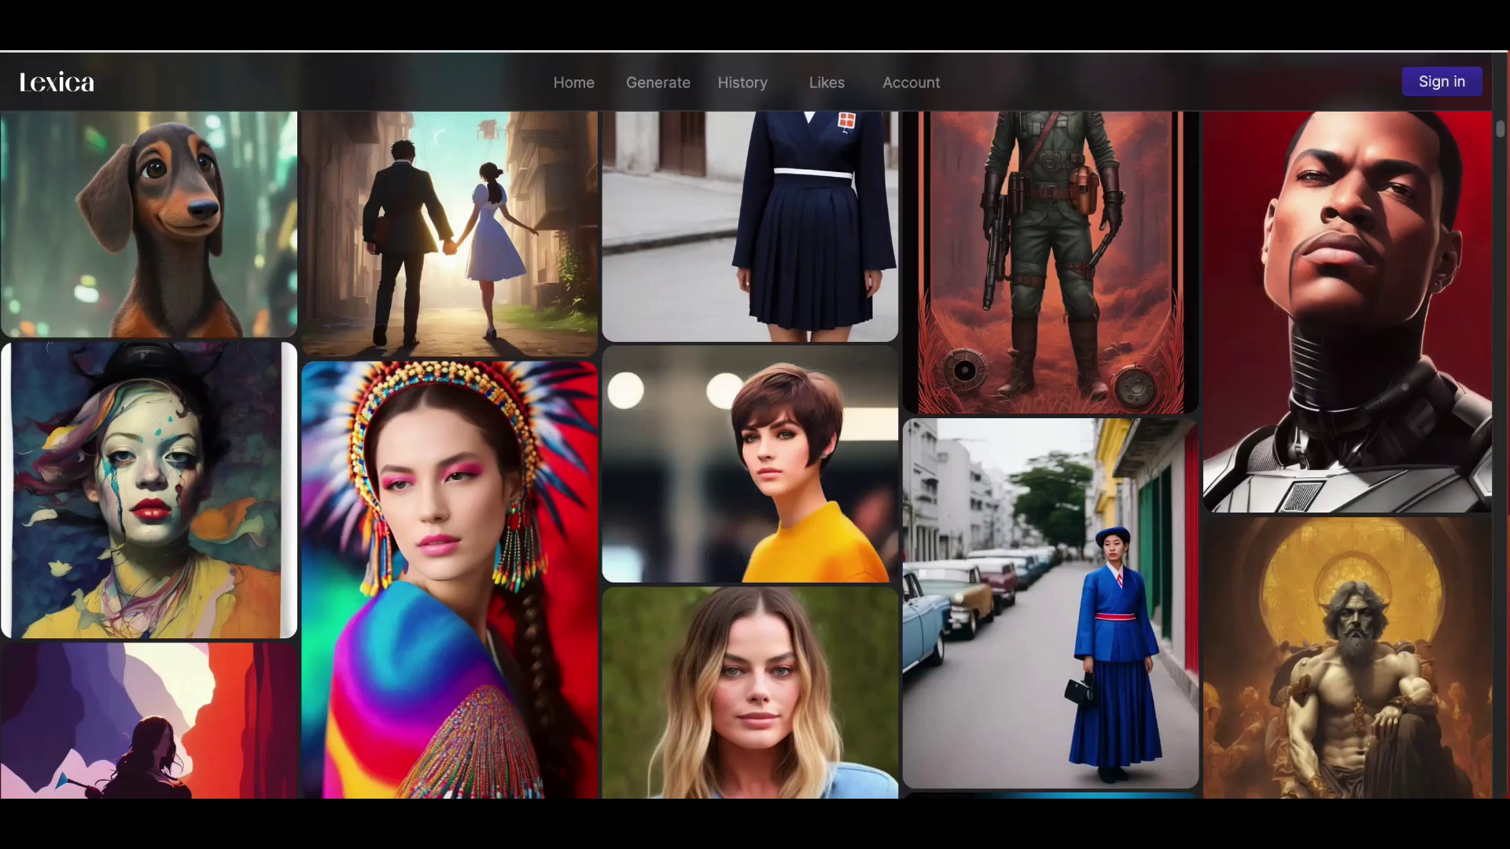
scroll(781, 433, "down", 2)
scroll(782, 433, "down", 2)
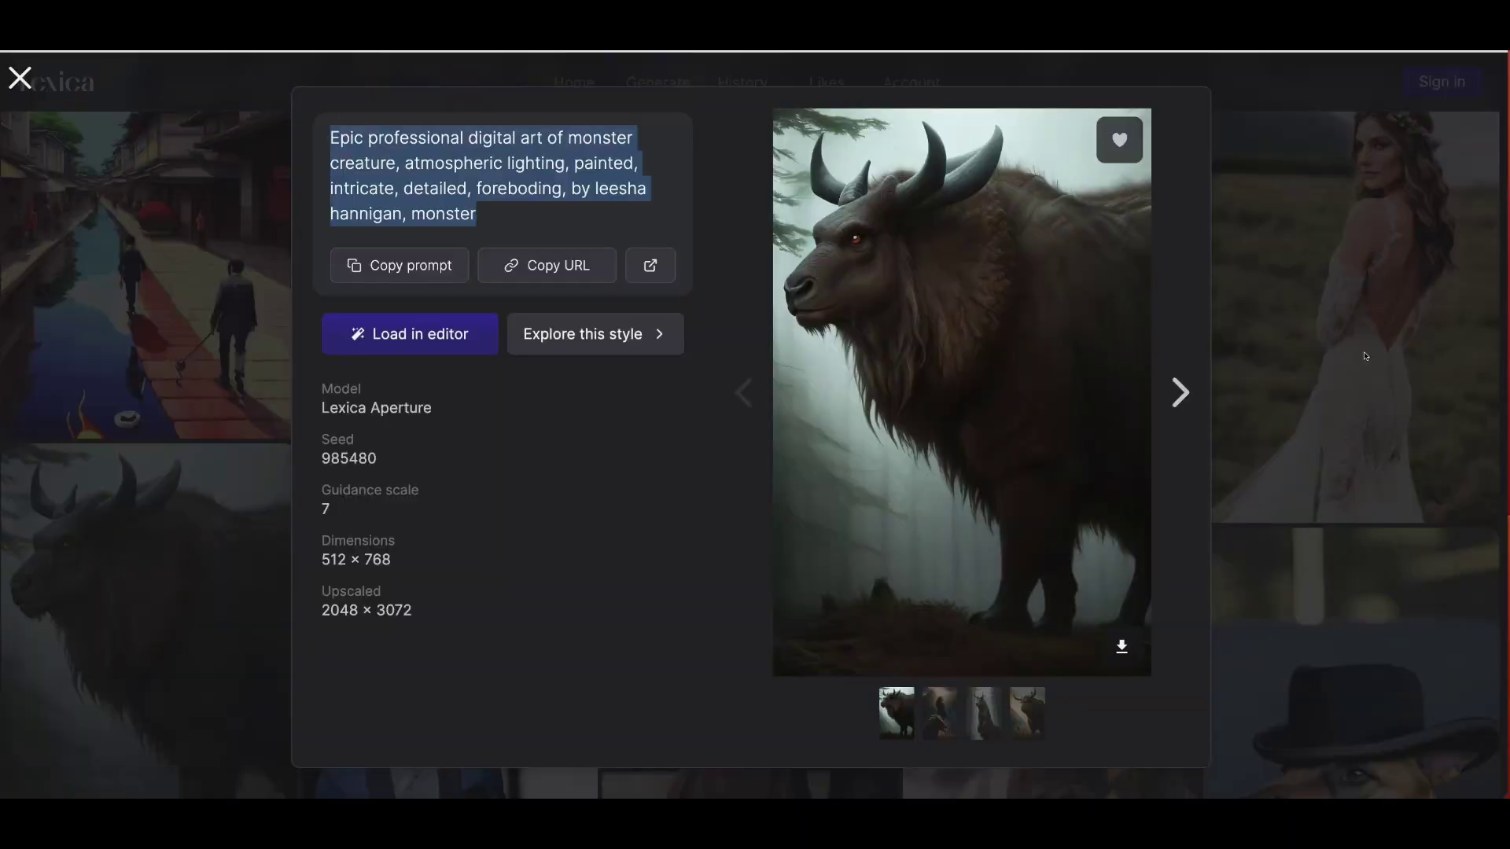
left_click(1365, 354)
scroll(961, 509, "down", 4)
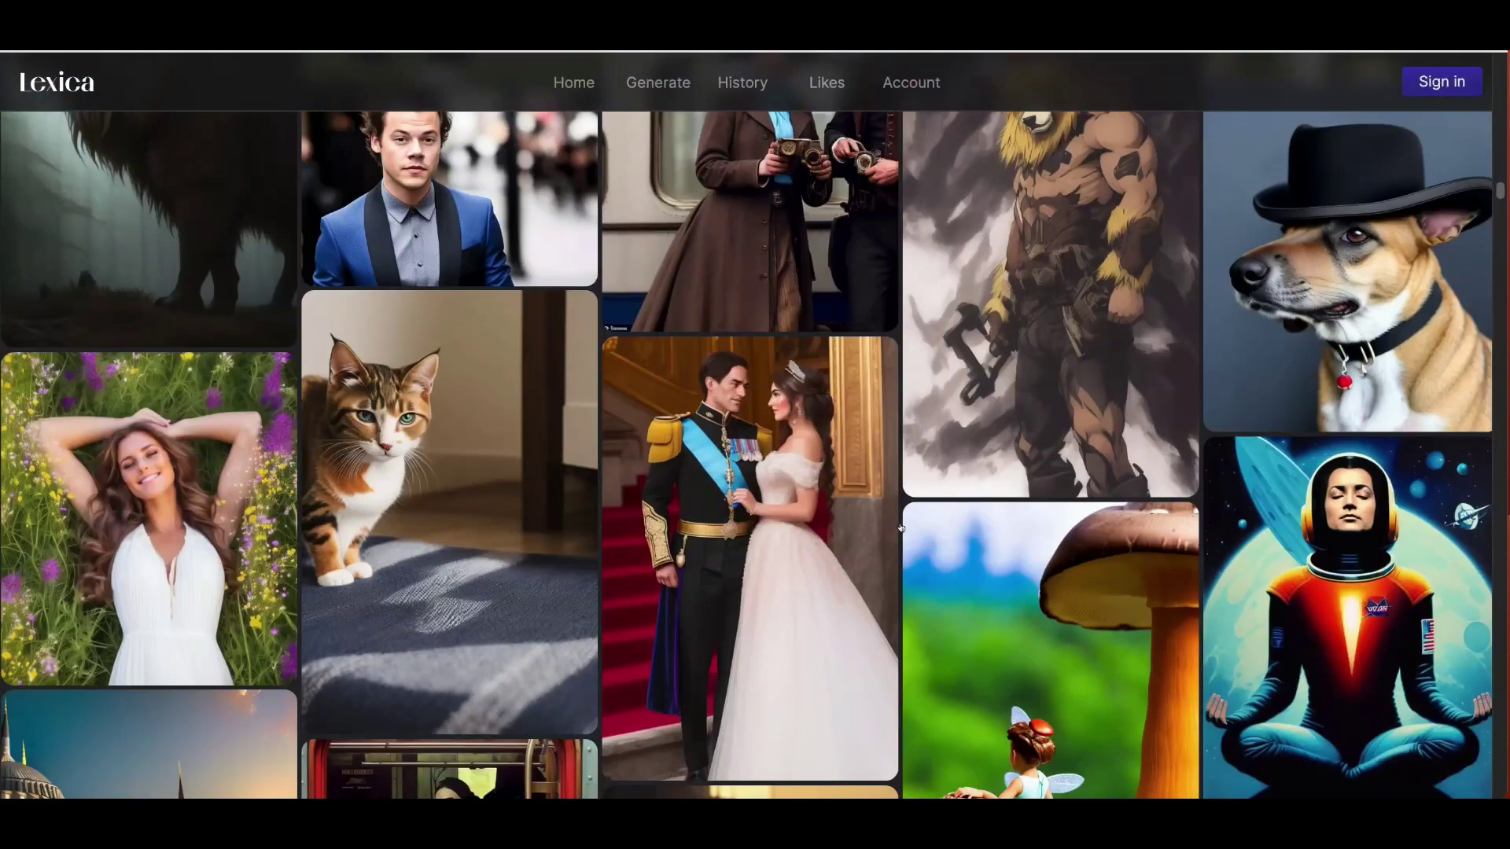
scroll(961, 509, "down", 2)
scroll(826, 354, "down", 3)
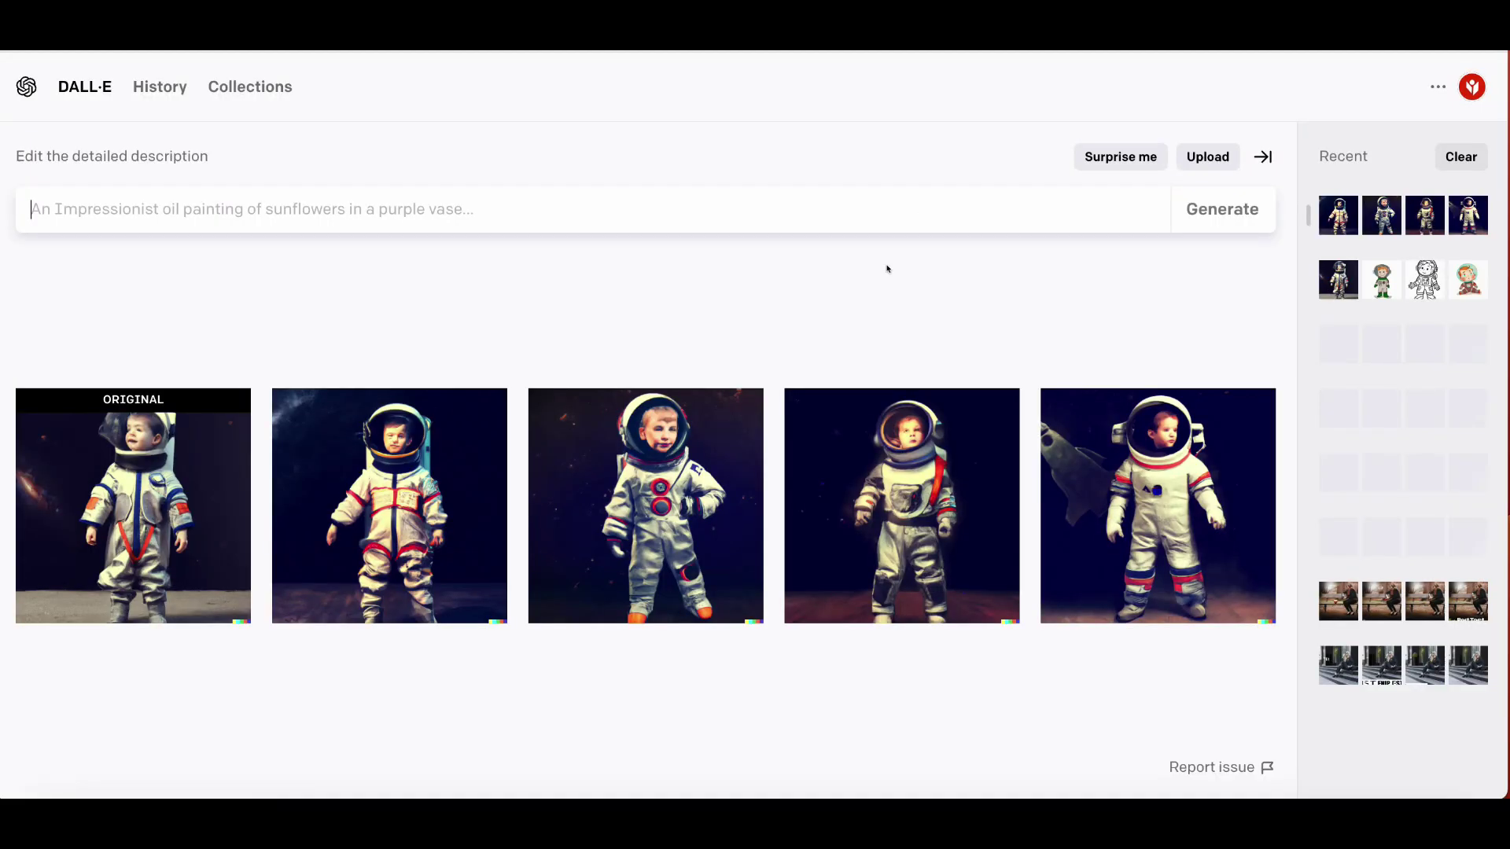
Step: Return to DALL·E's start page using the DALL·E logo
left_click(101, 86)
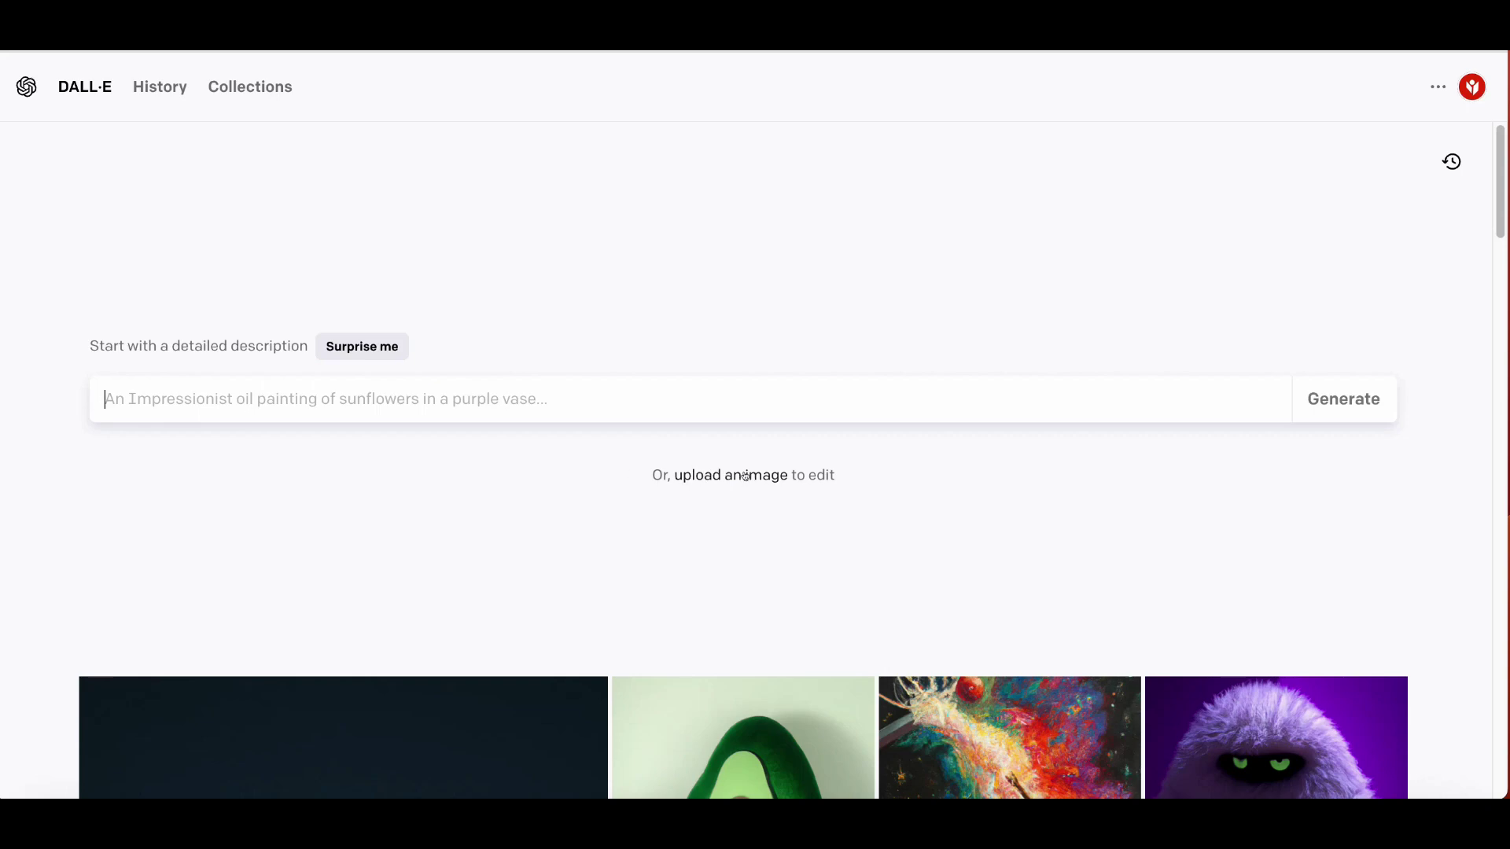
Step: Upload the mother-and-daughter bench photo from Downloads into DALL·E, skipping cropping
left_click(746, 476)
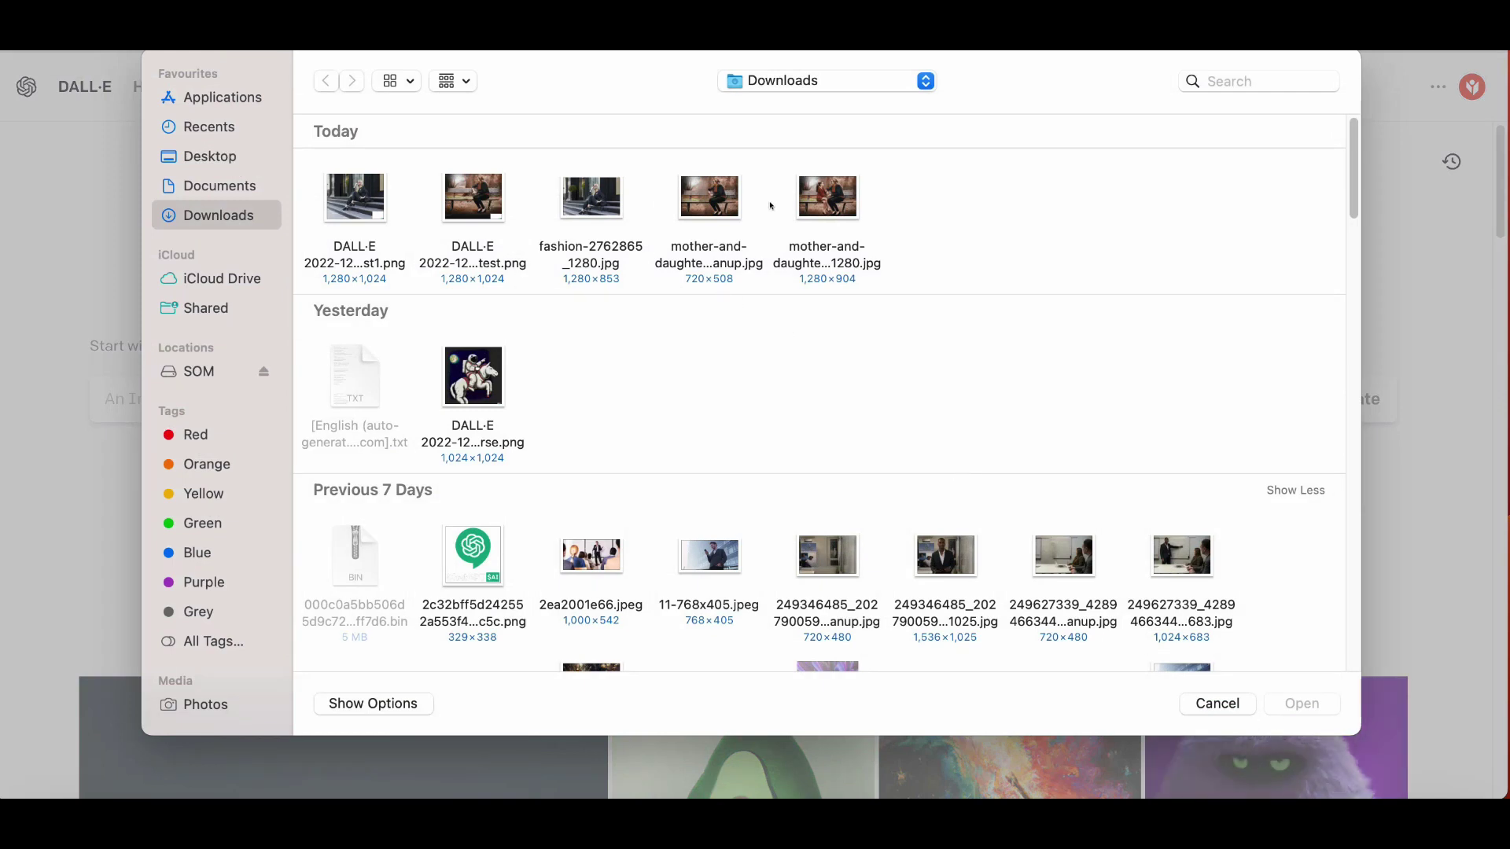
left_click(364, 193)
left_click(827, 195)
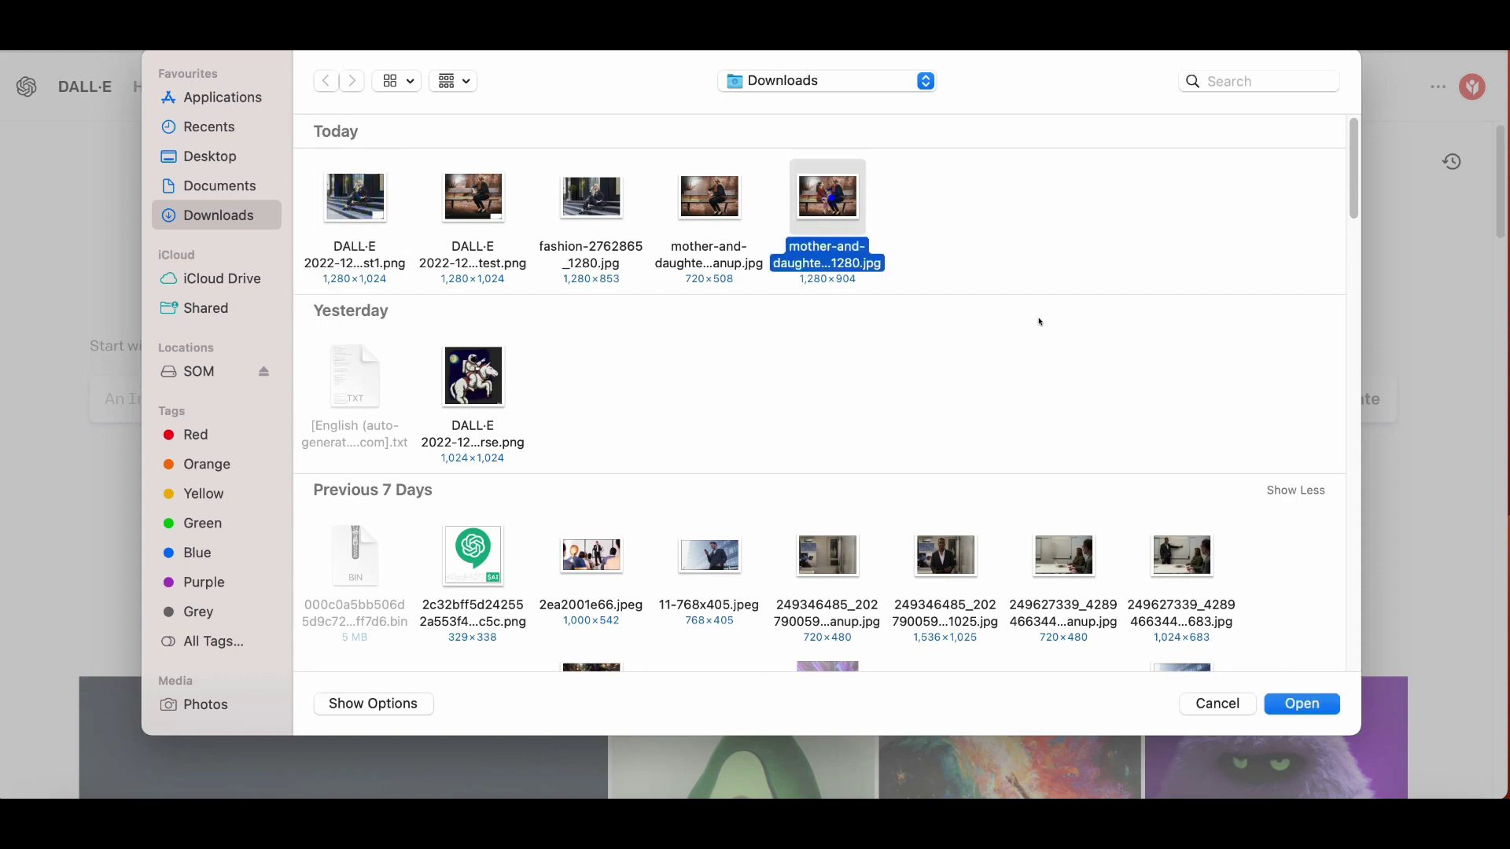
left_click(1301, 703)
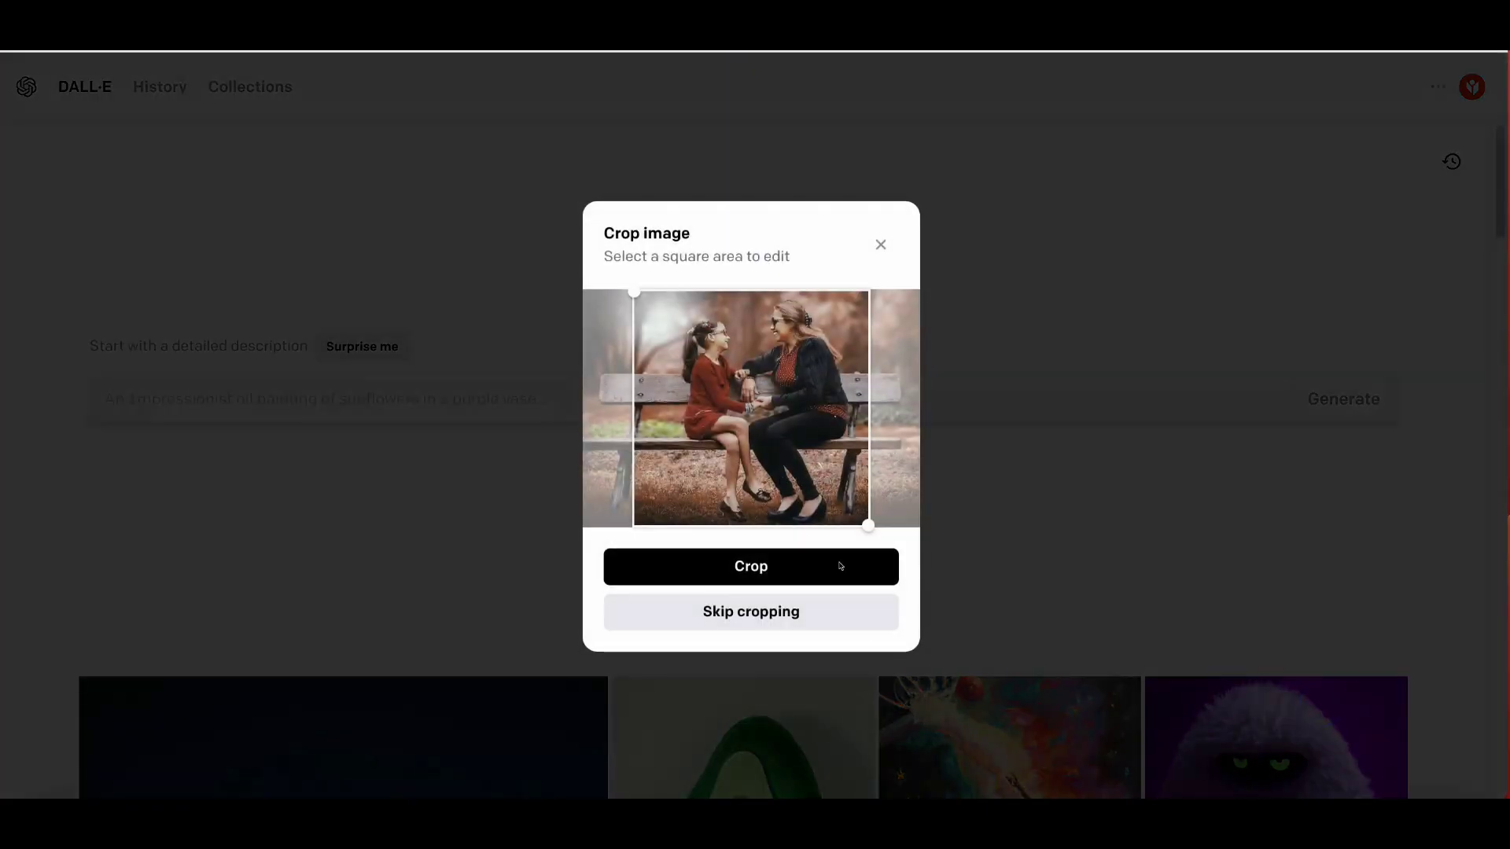
left_click(742, 614)
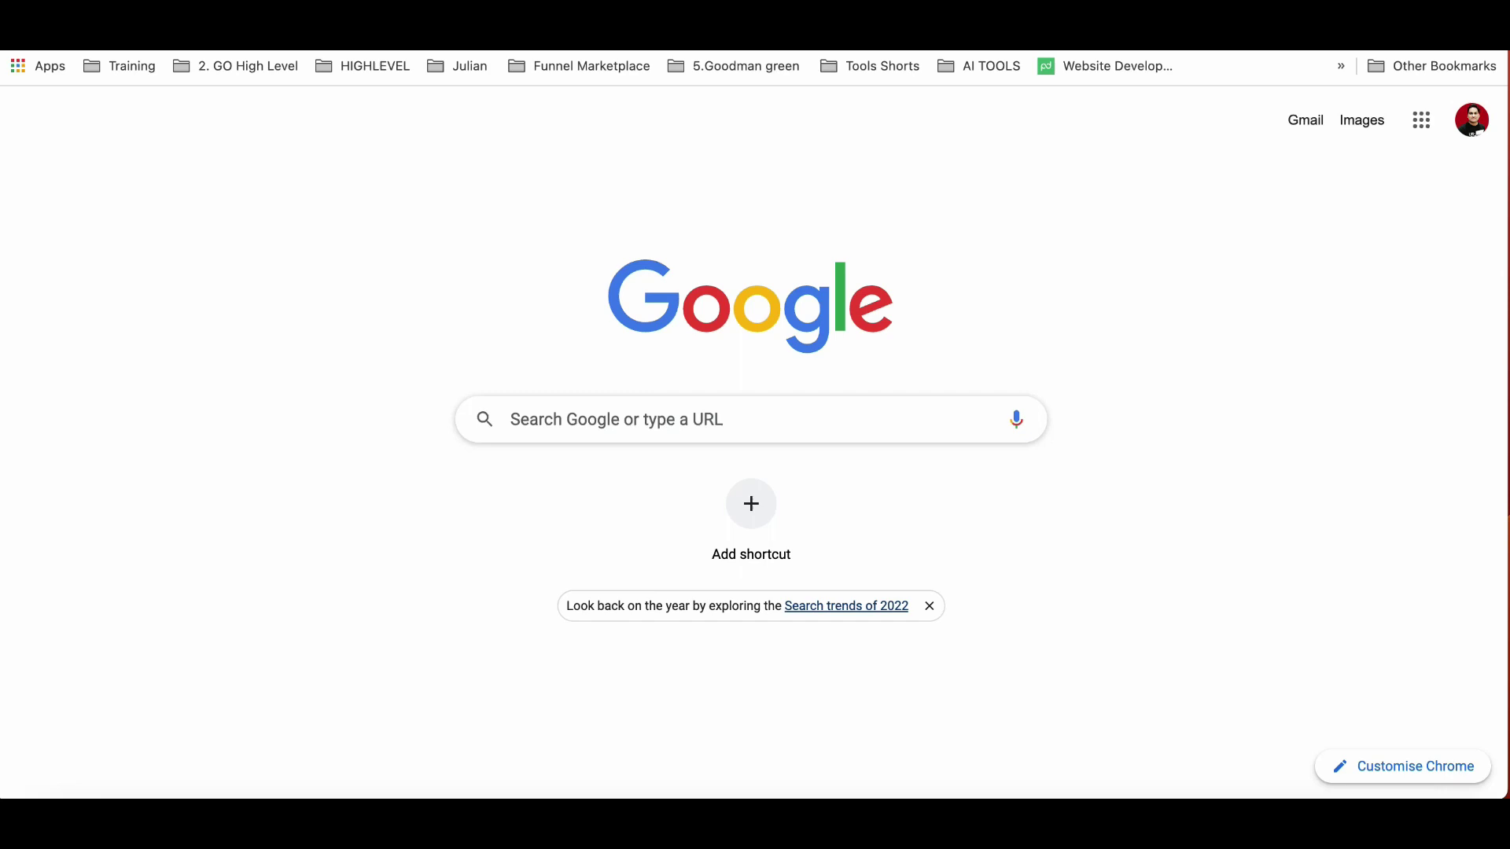
type("cl")
Step: Go to cleanup.pictures and upload the mother-and-daughter bench photo
key("Return")
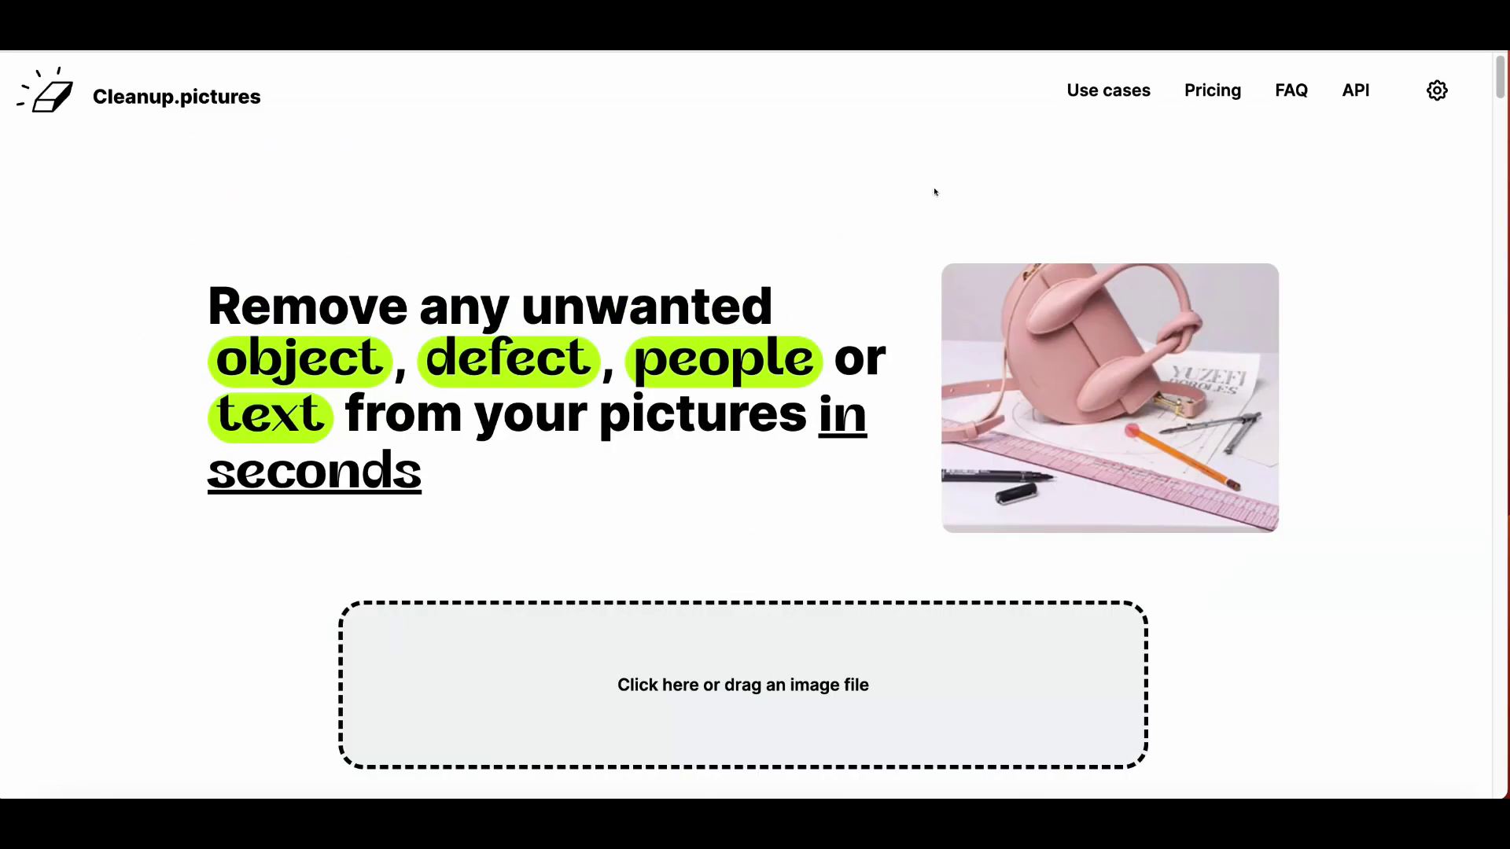
left_click(712, 683)
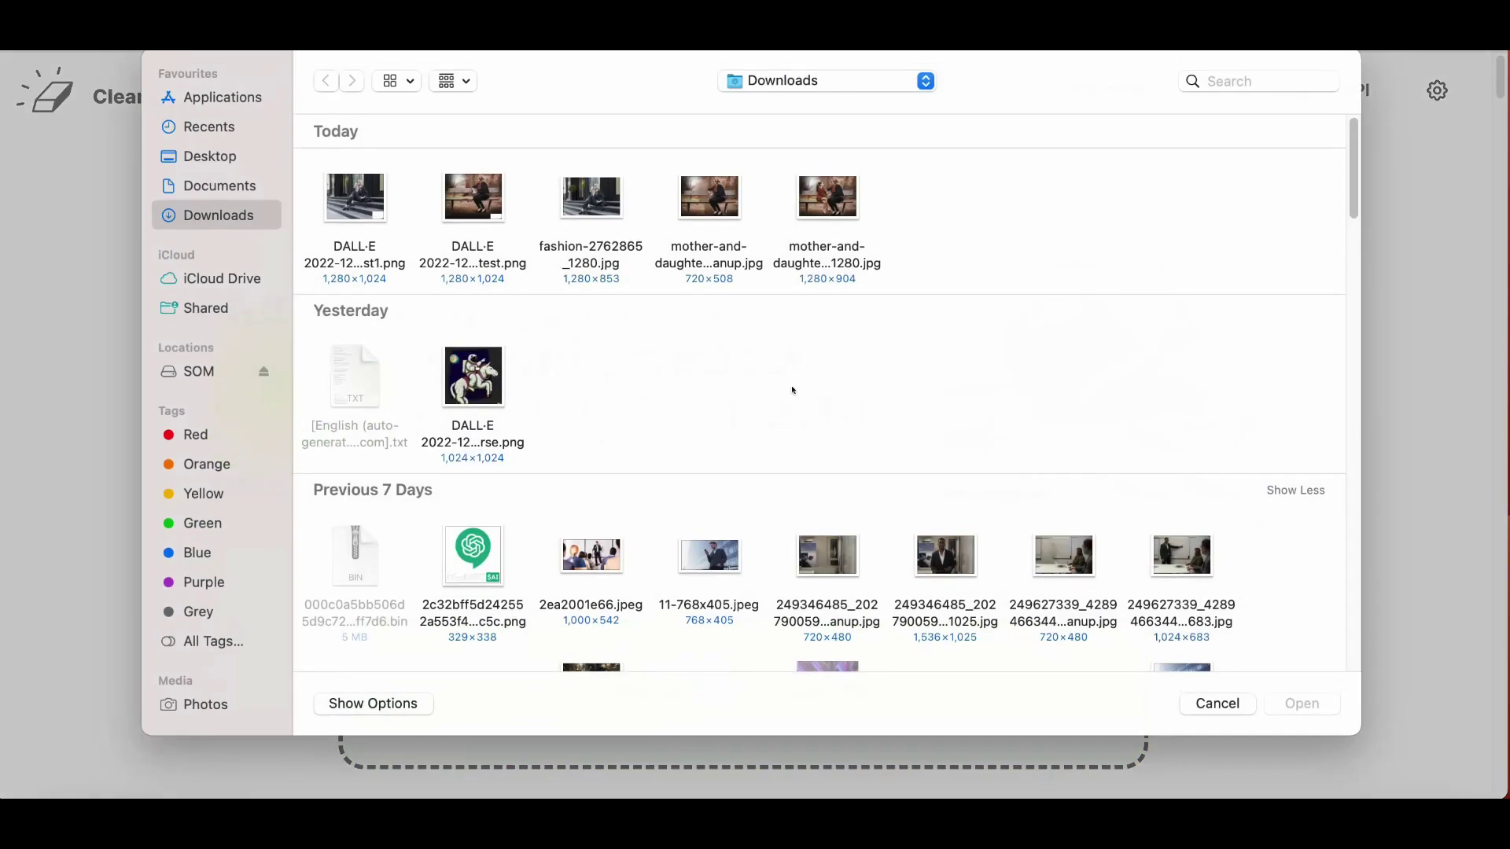
left_click(1218, 703)
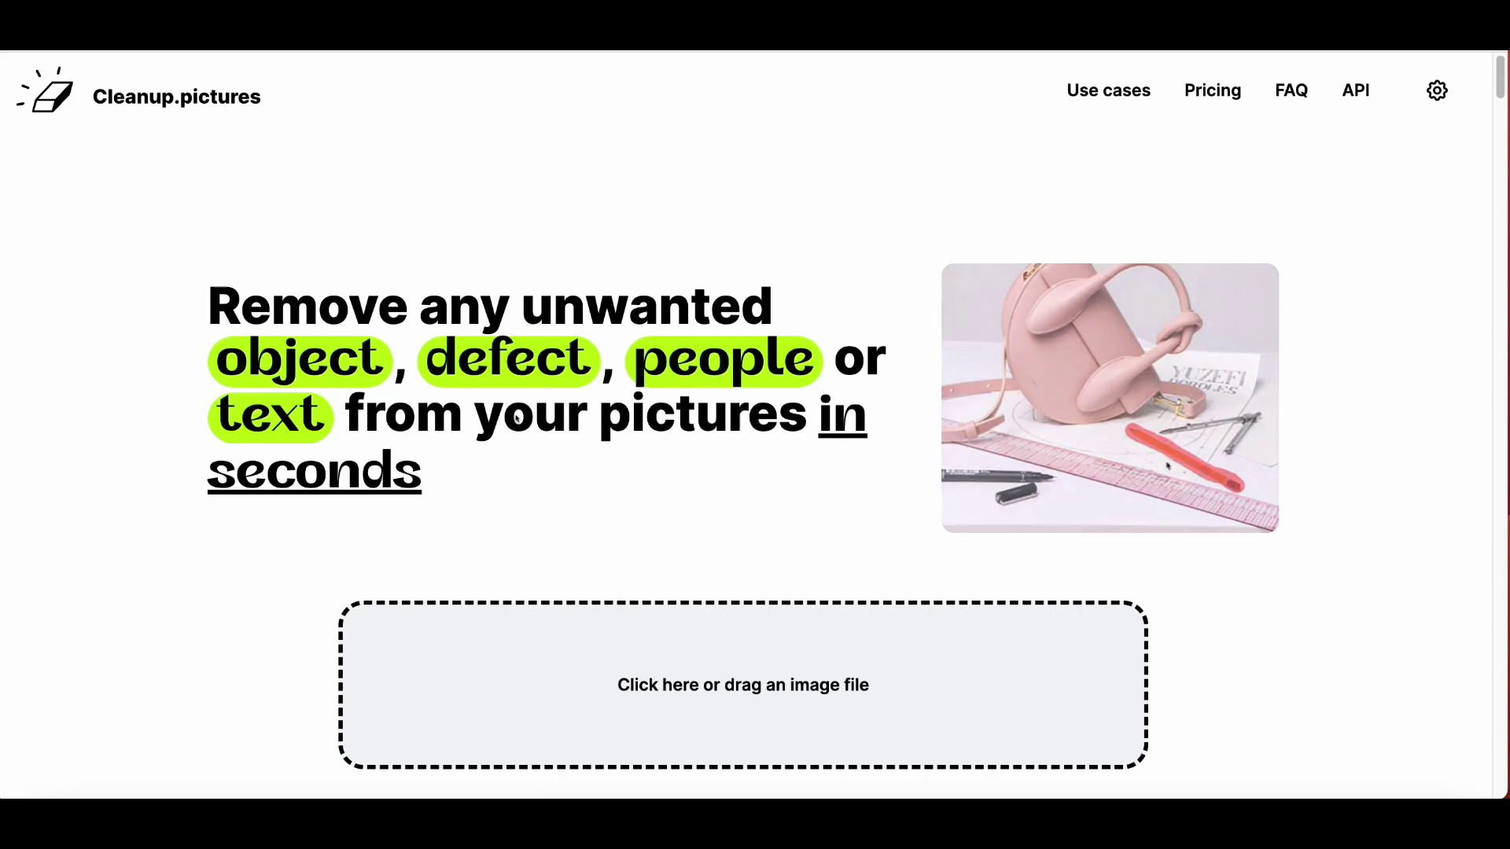
left_click(721, 668)
left_click(828, 196)
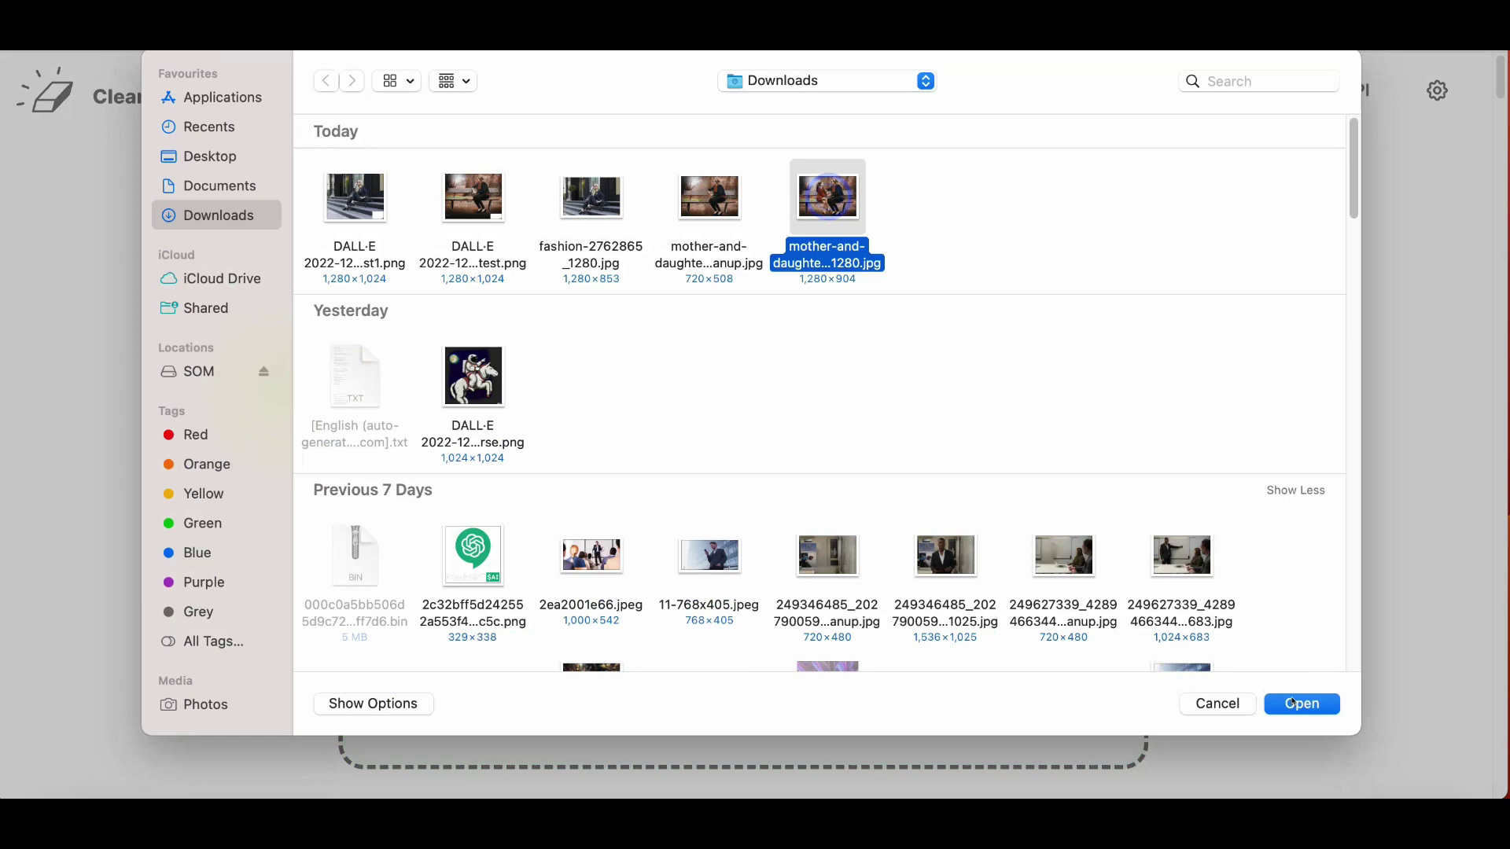
left_click(1321, 703)
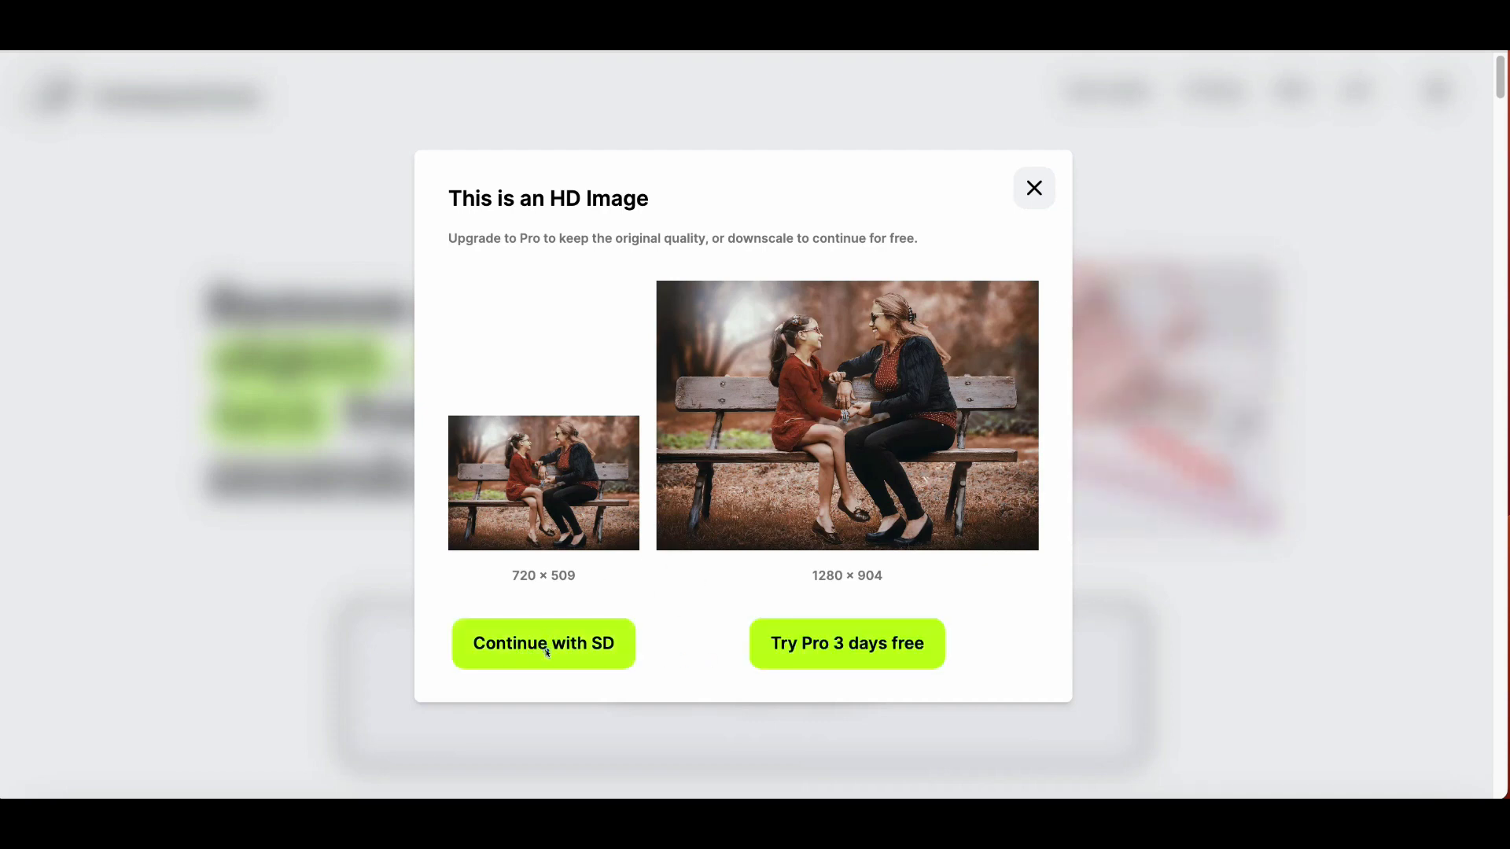
Step: Continue in SD, brush away the girl's head, body and traces, then compare with the original
left_click(543, 649)
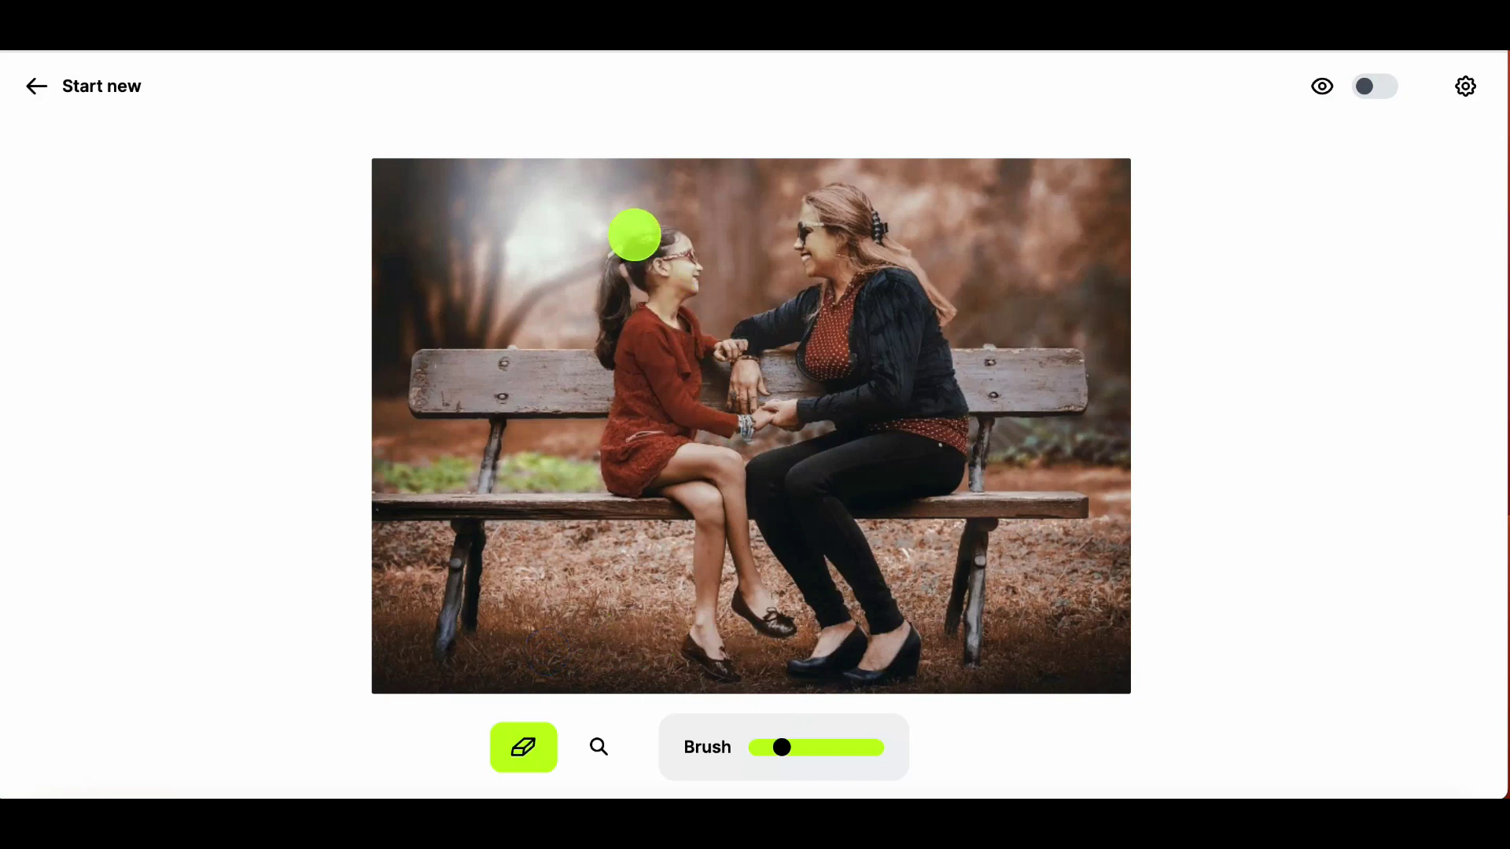
mouse_move(599, 333)
left_mouse_down()
mouse_move(684, 283)
mouse_move(649, 468)
mouse_move(711, 575)
mouse_move(708, 343)
mouse_move(761, 417)
left_mouse_up()
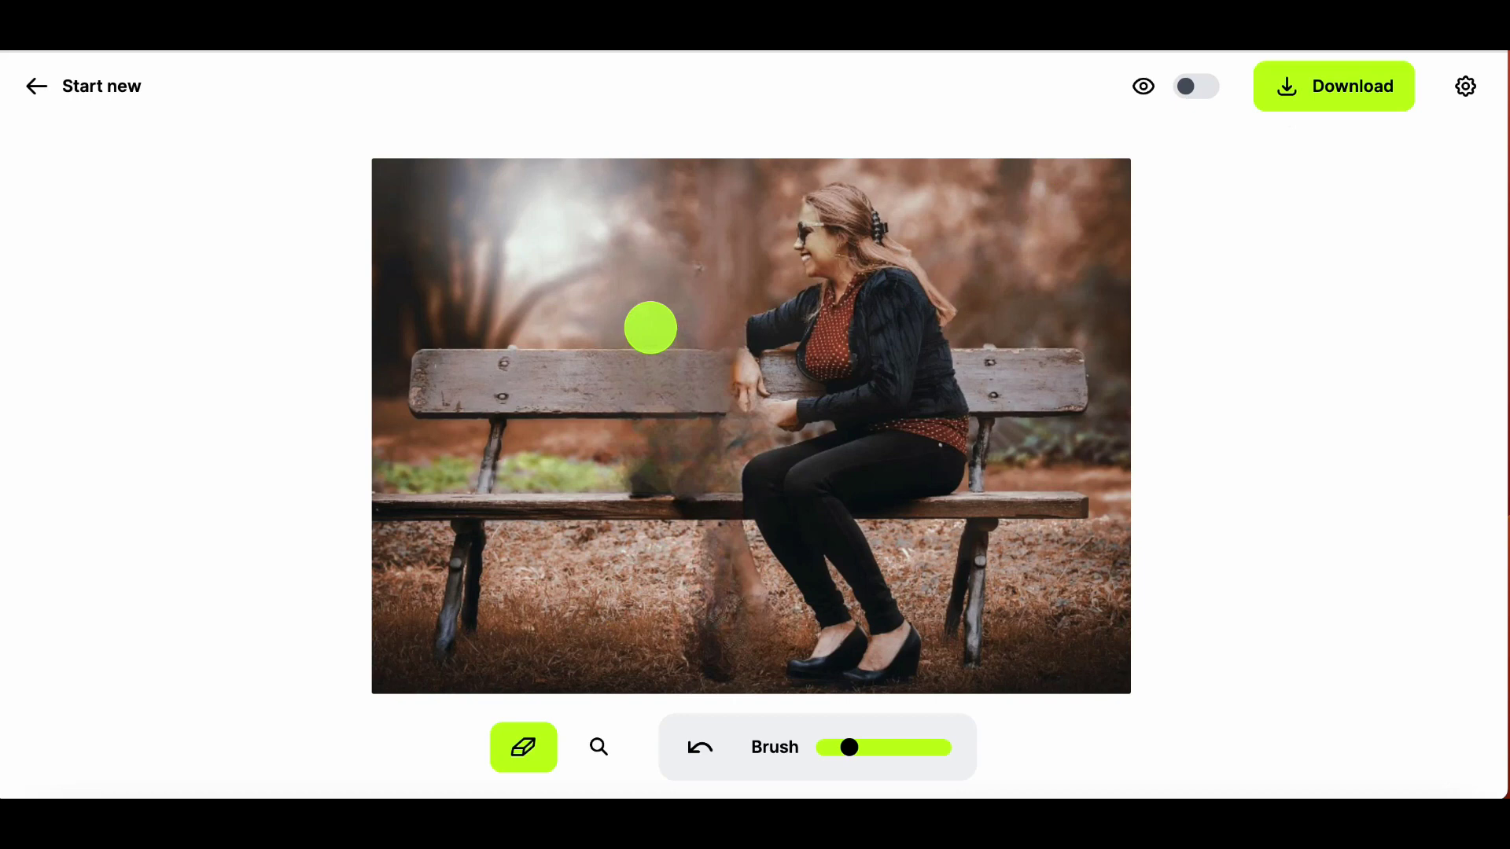
left_click_drag(629, 279, 691, 507)
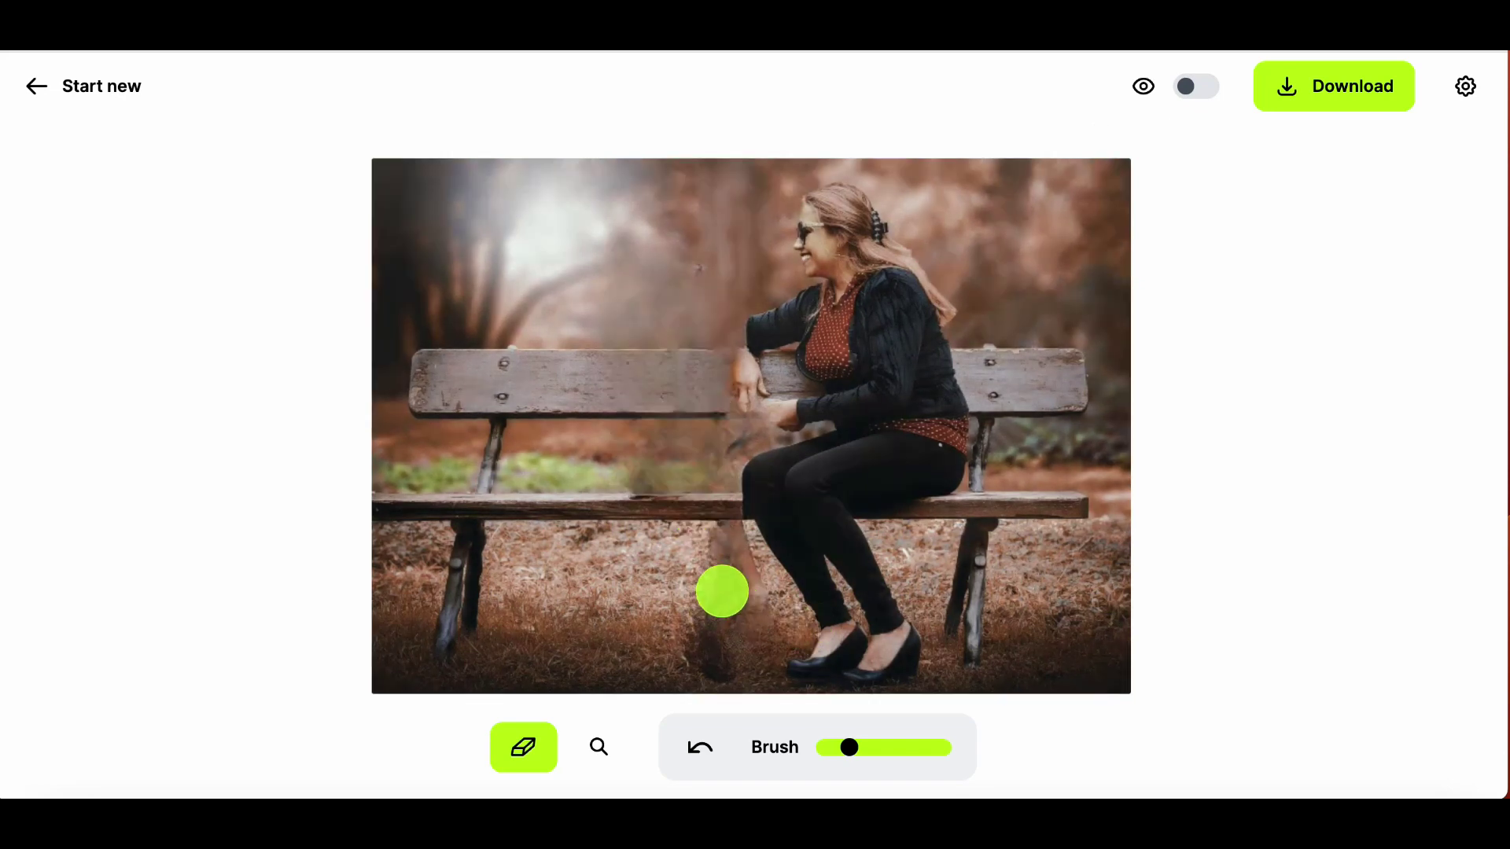
mouse_move(721, 589)
left_mouse_down()
mouse_move(739, 560)
mouse_move(725, 660)
left_mouse_up()
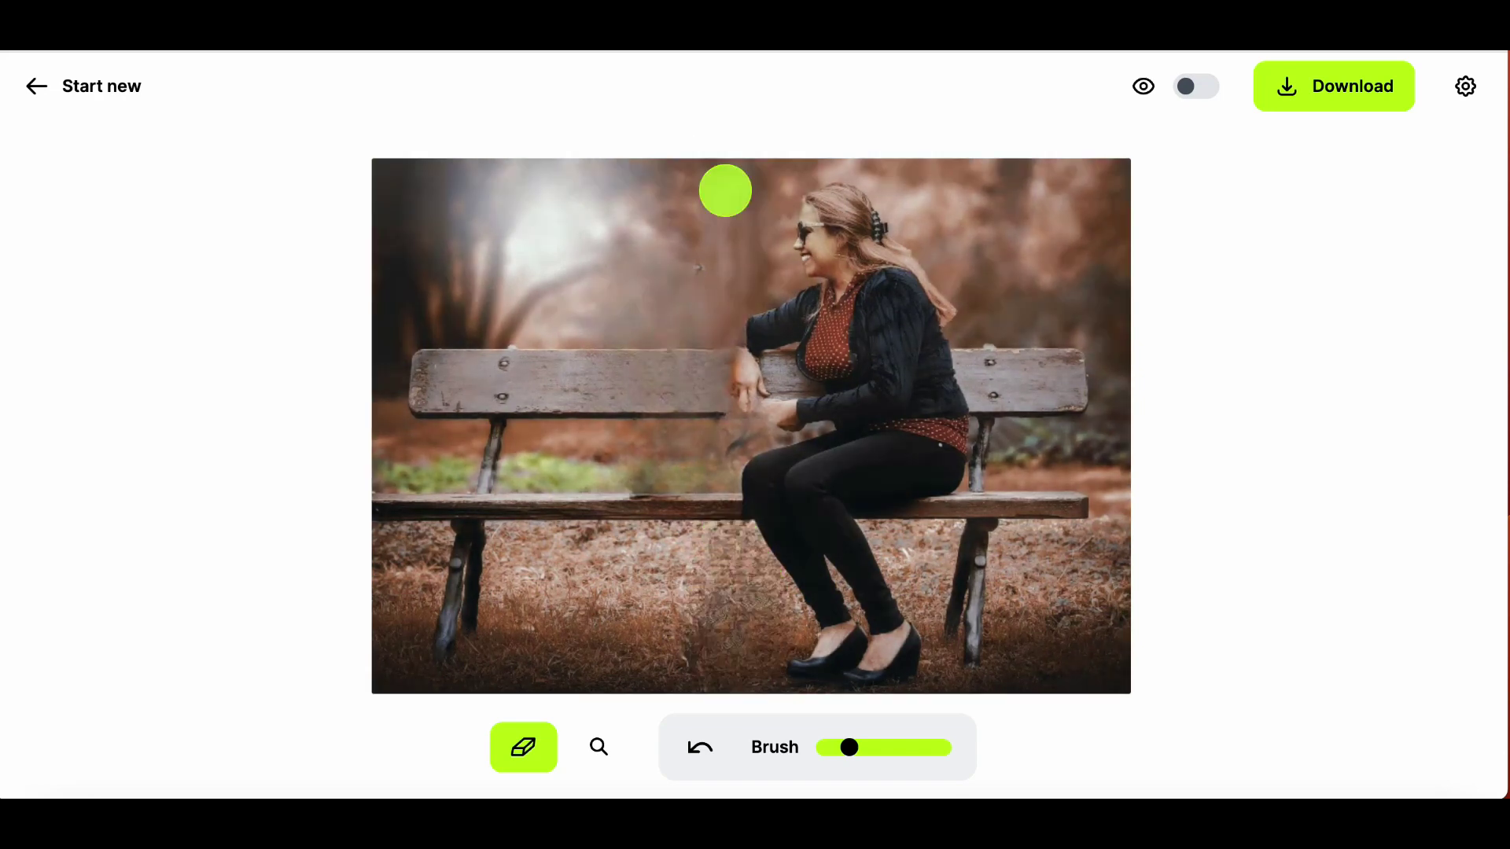
left_click(1196, 87)
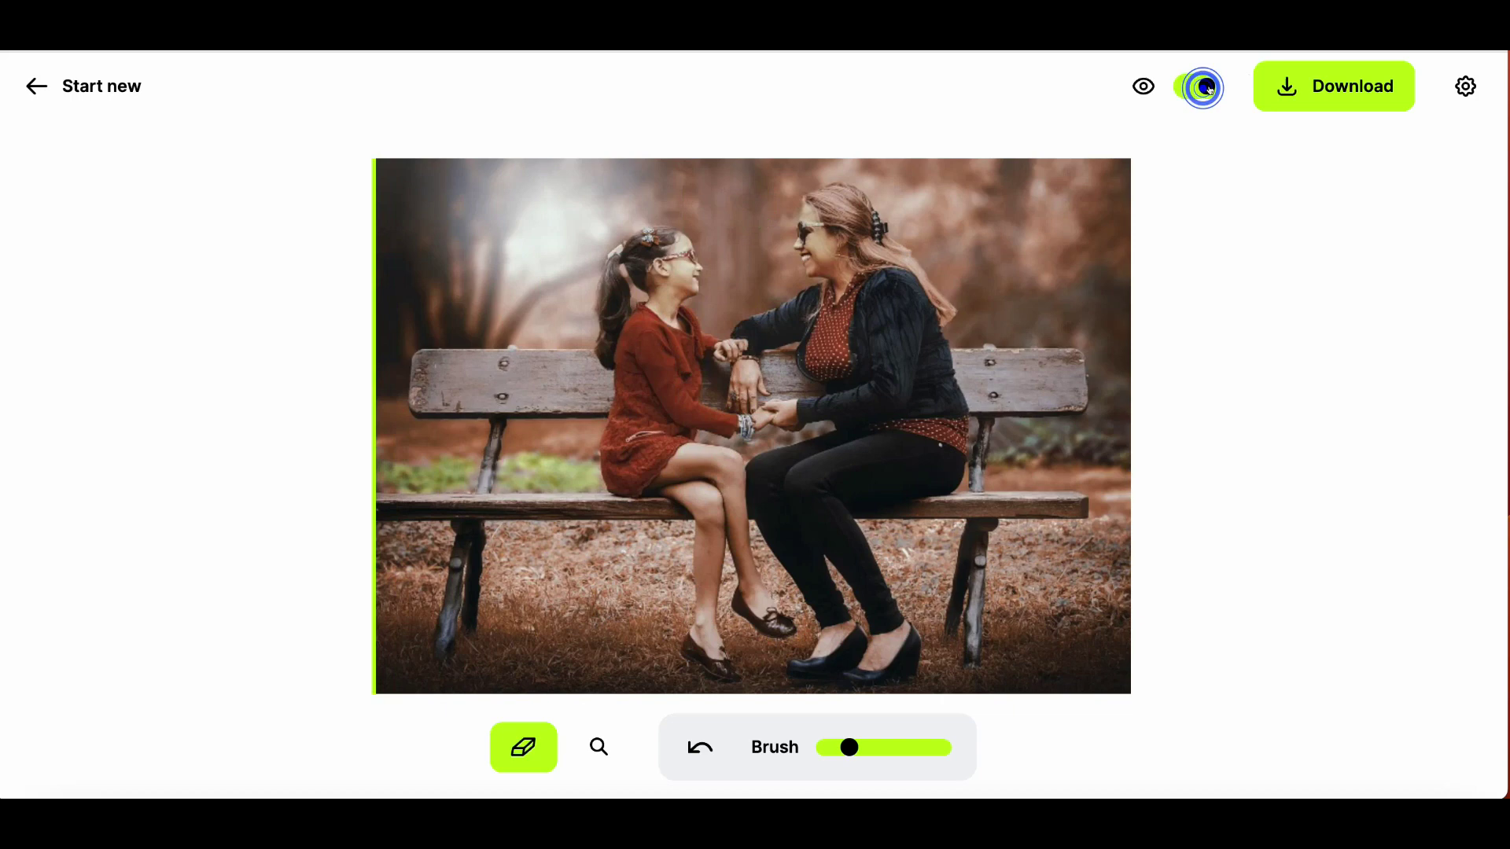
left_click(1197, 86)
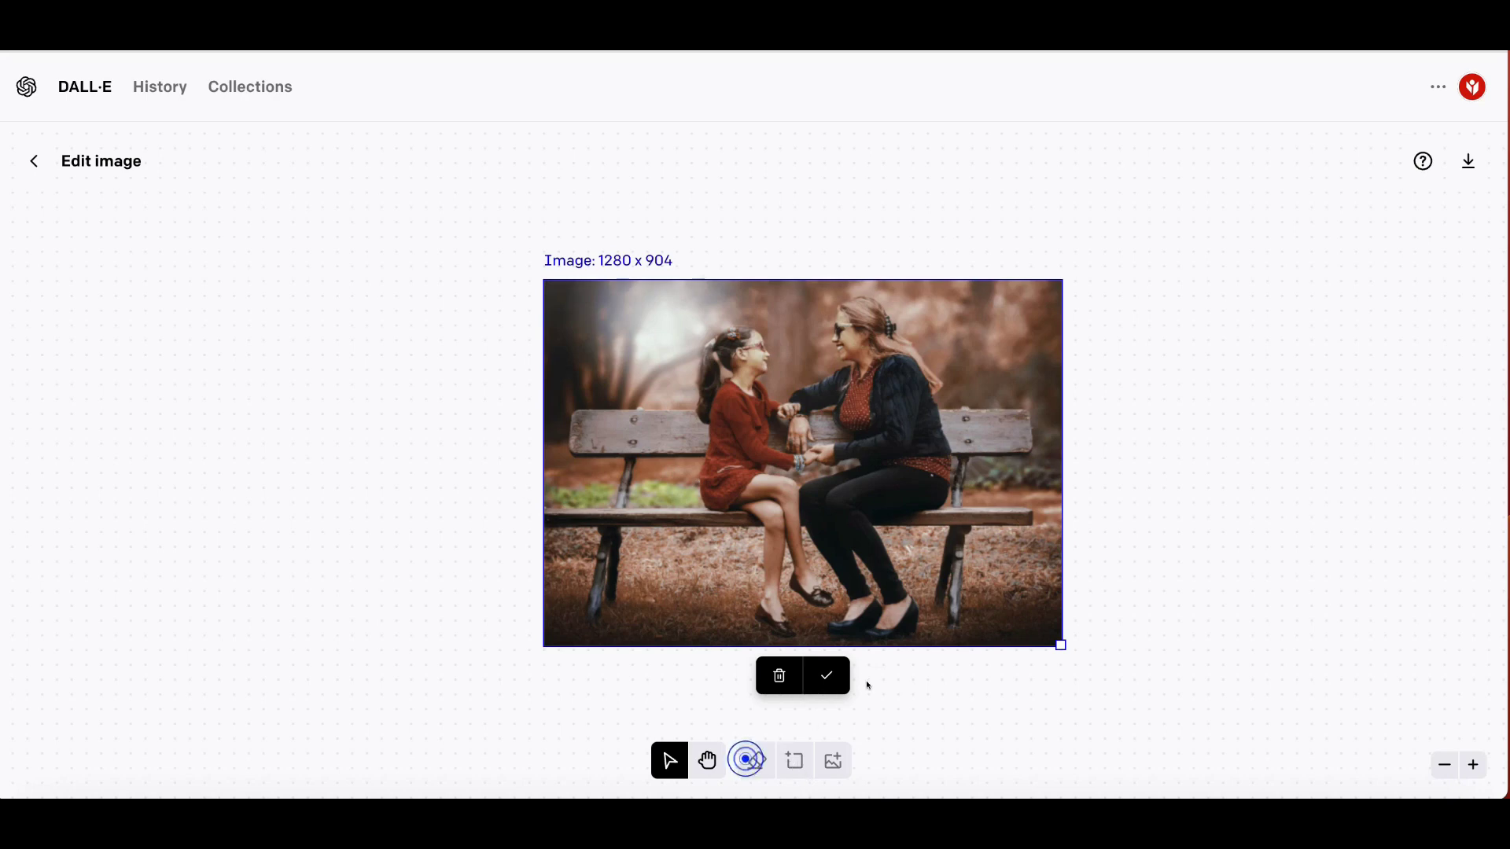
Step: Place the photo, erase the girl, and generate a fill from the prompt 'Tets'
left_click(825, 675)
left_click(757, 761)
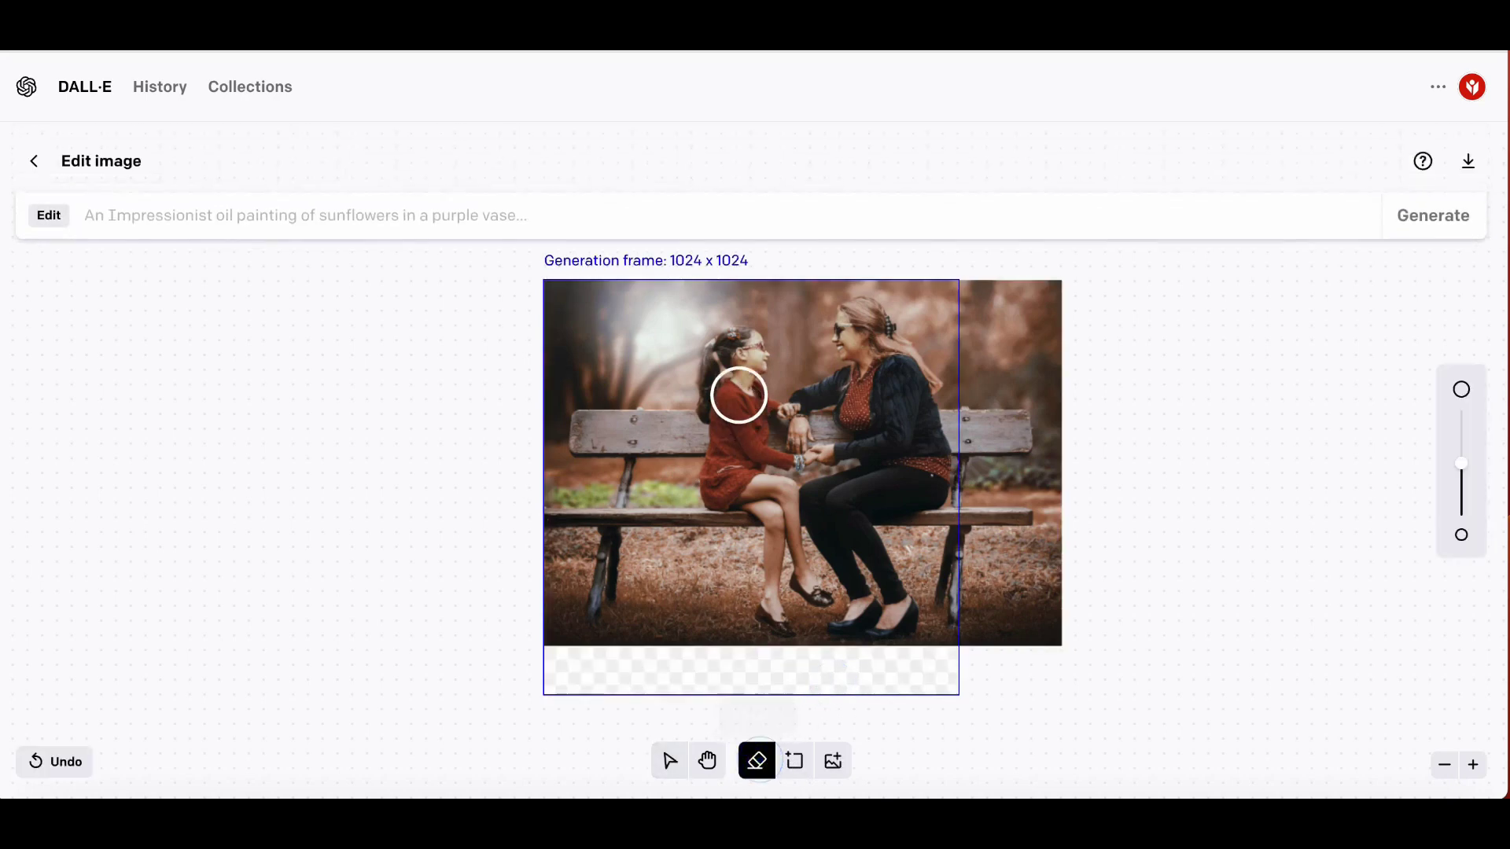
mouse_move(708, 351)
left_mouse_down()
mouse_move(773, 460)
mouse_move(707, 371)
mouse_move(778, 581)
left_mouse_up()
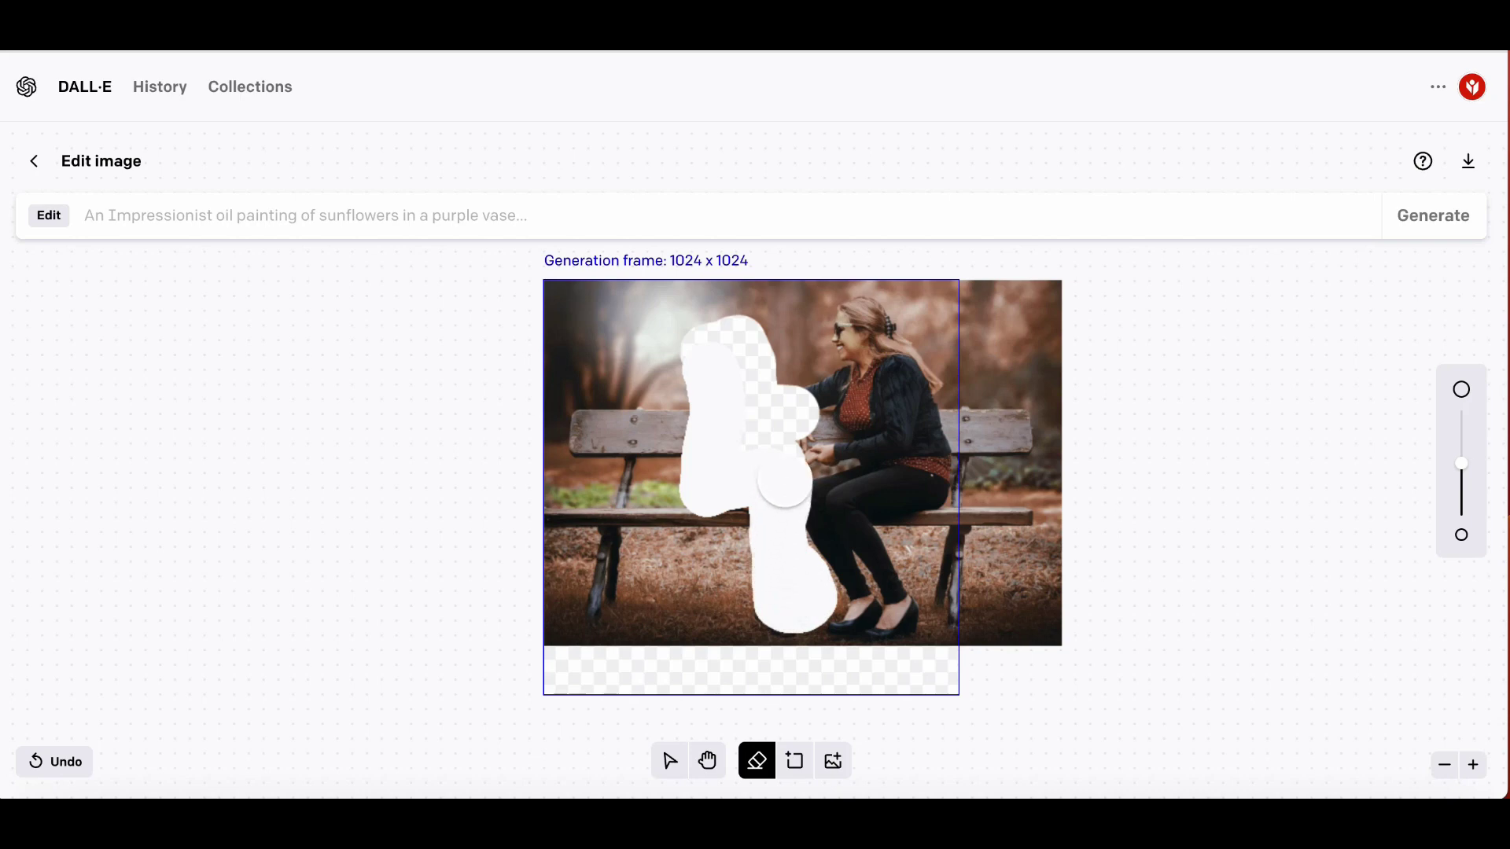
left_click_drag(778, 581, 791, 460)
left_click(350, 214)
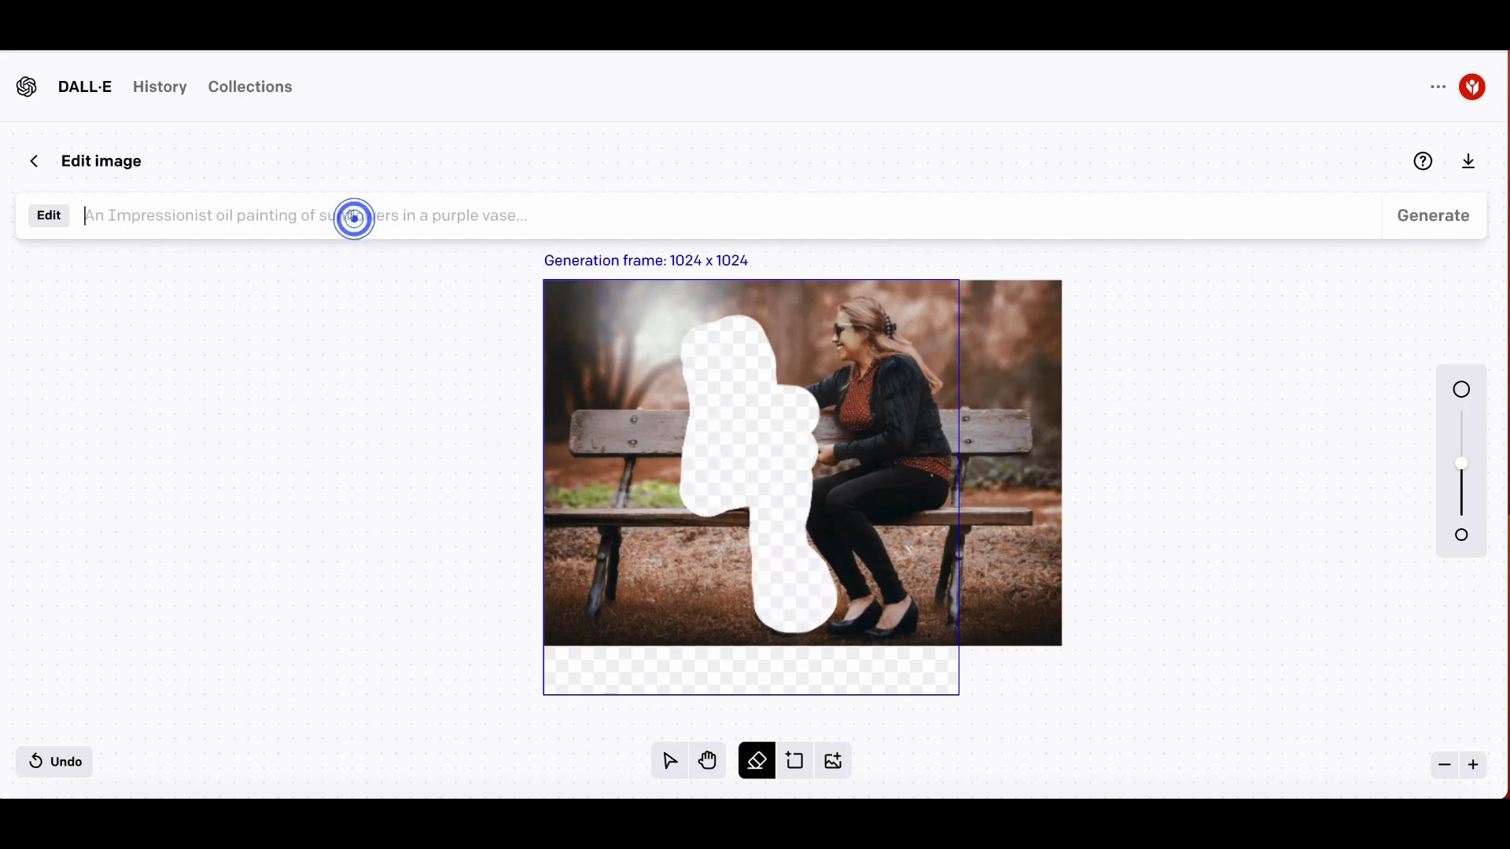
type("Tets")
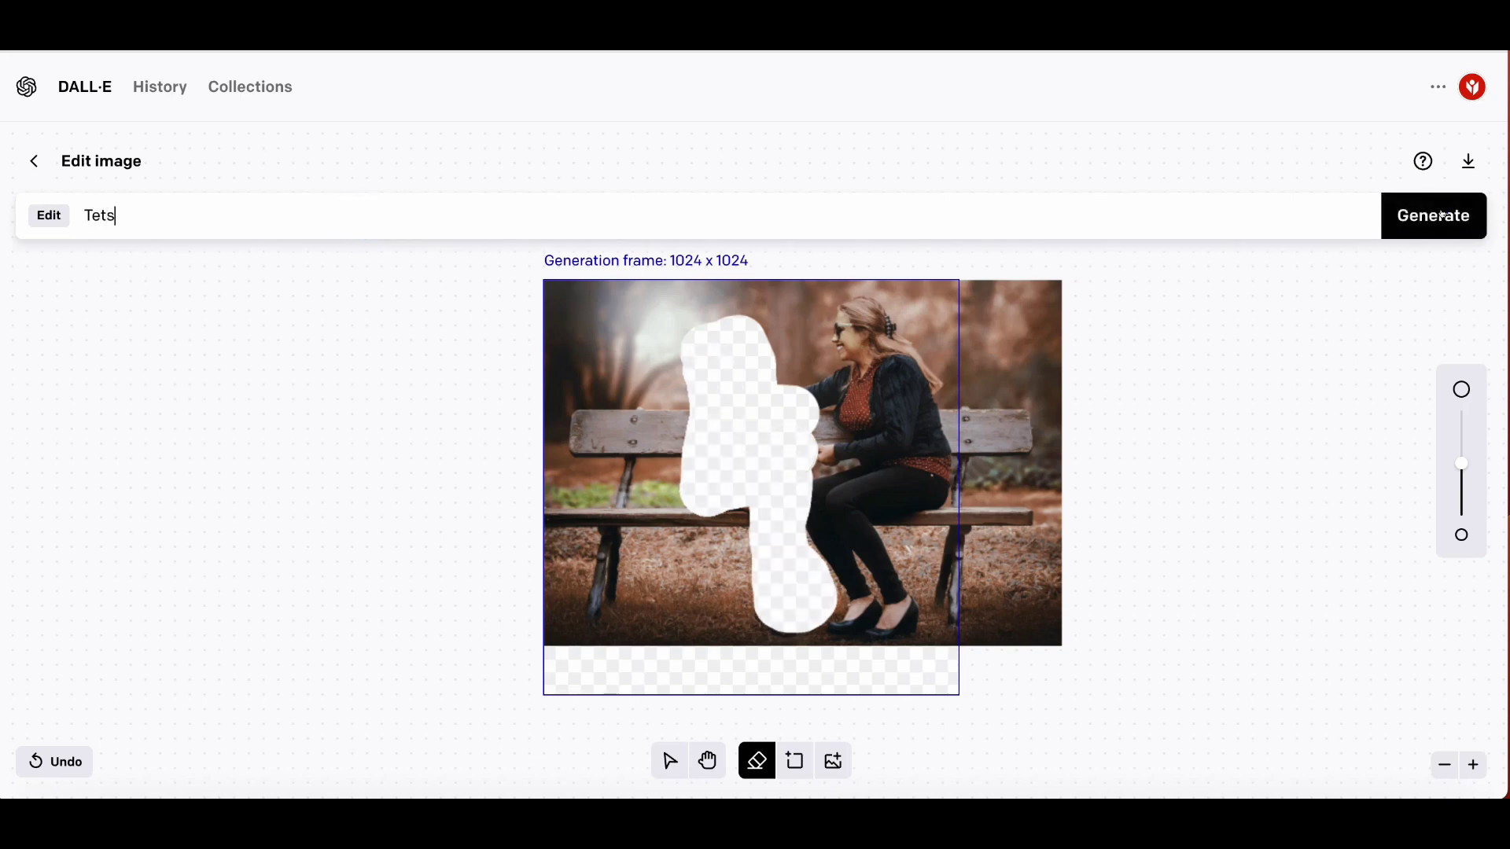
left_click(1440, 214)
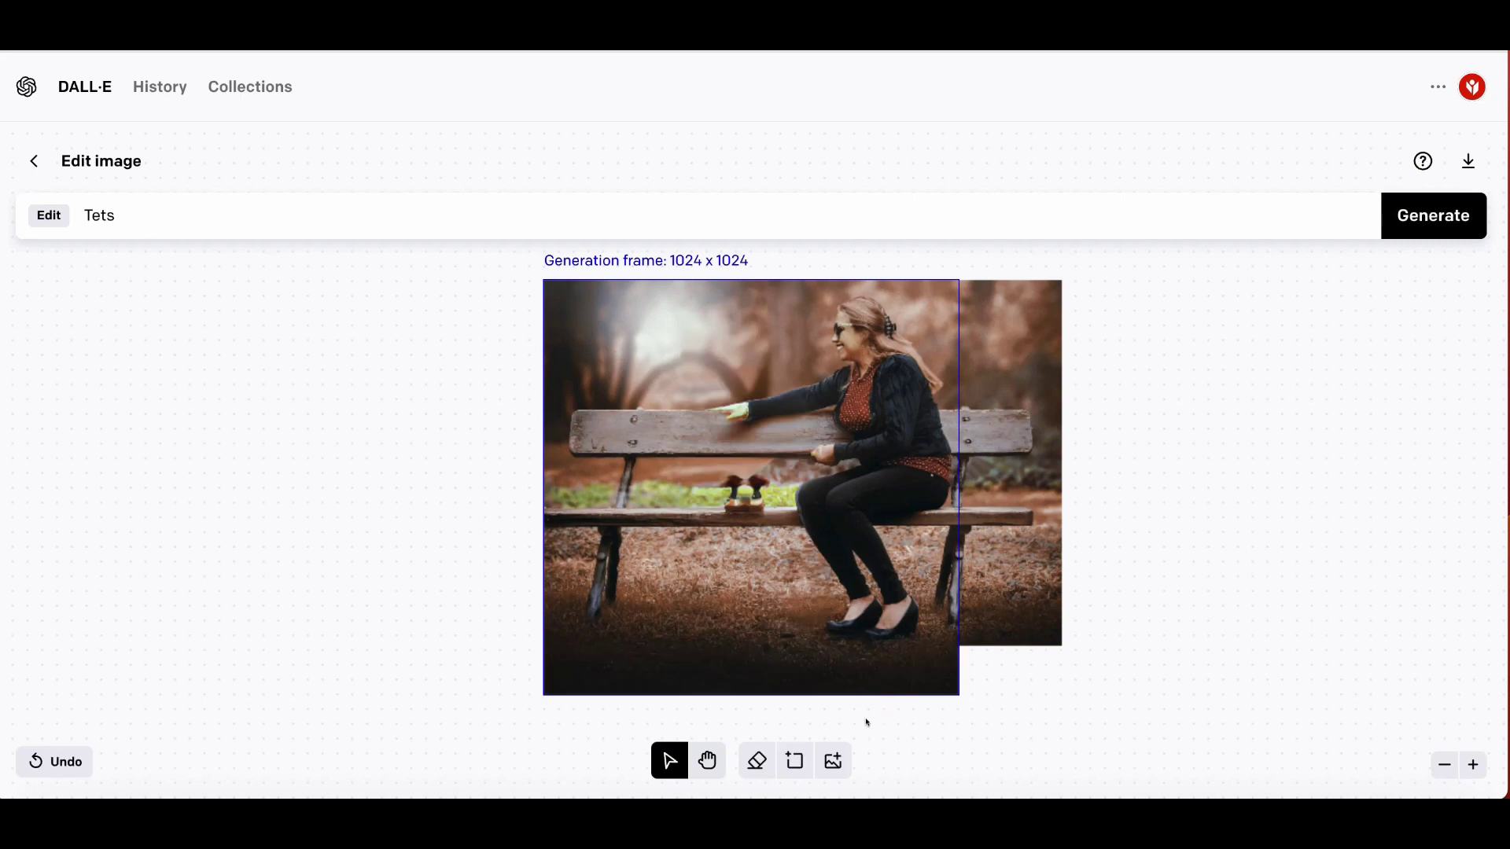
Step: Download the inpainted bench image as a PNG and briefly preview it
left_click(1469, 163)
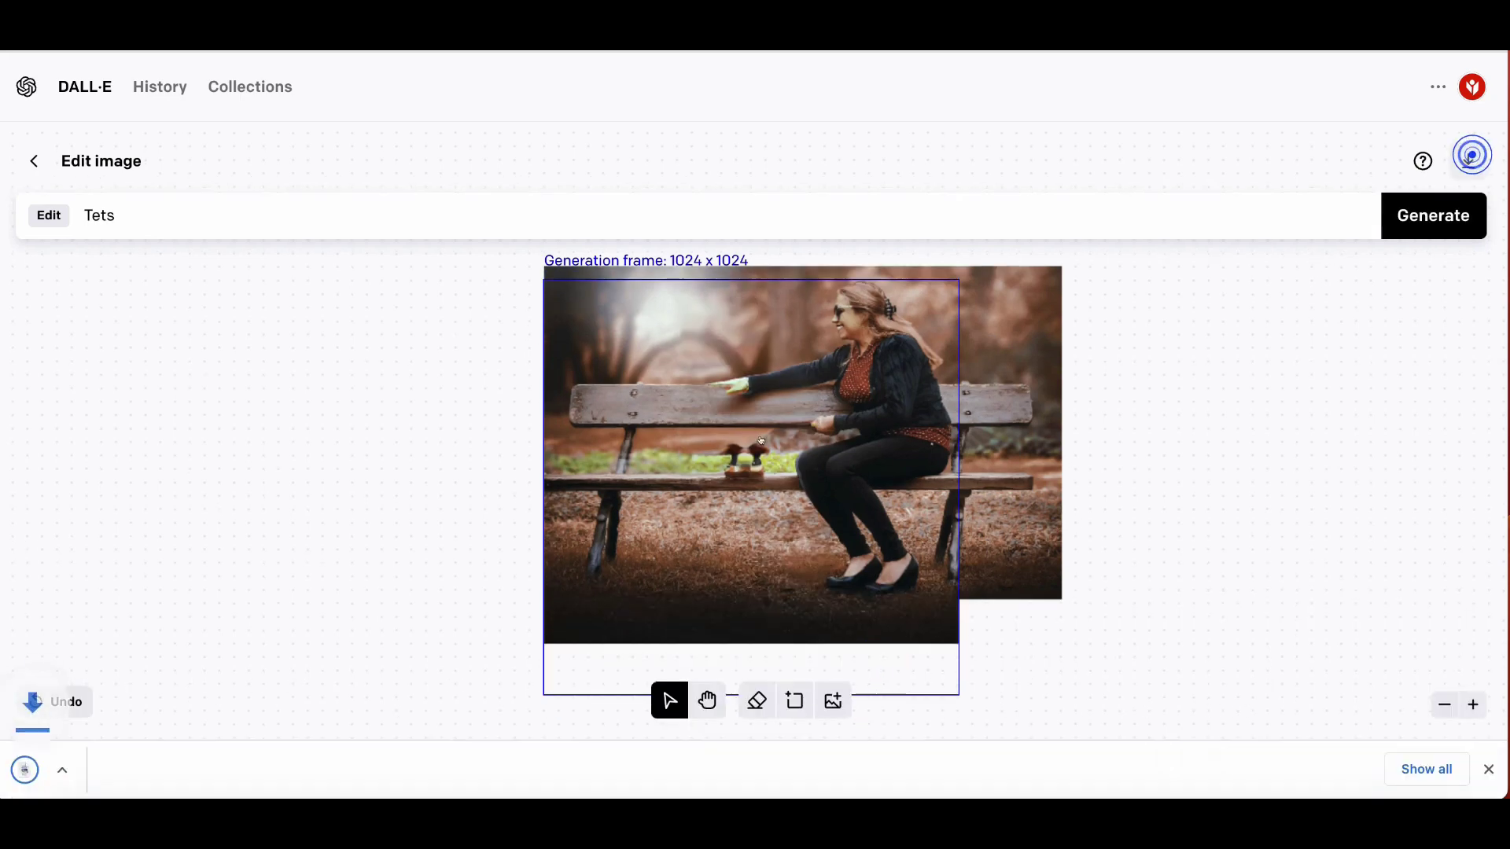
left_click(86, 772)
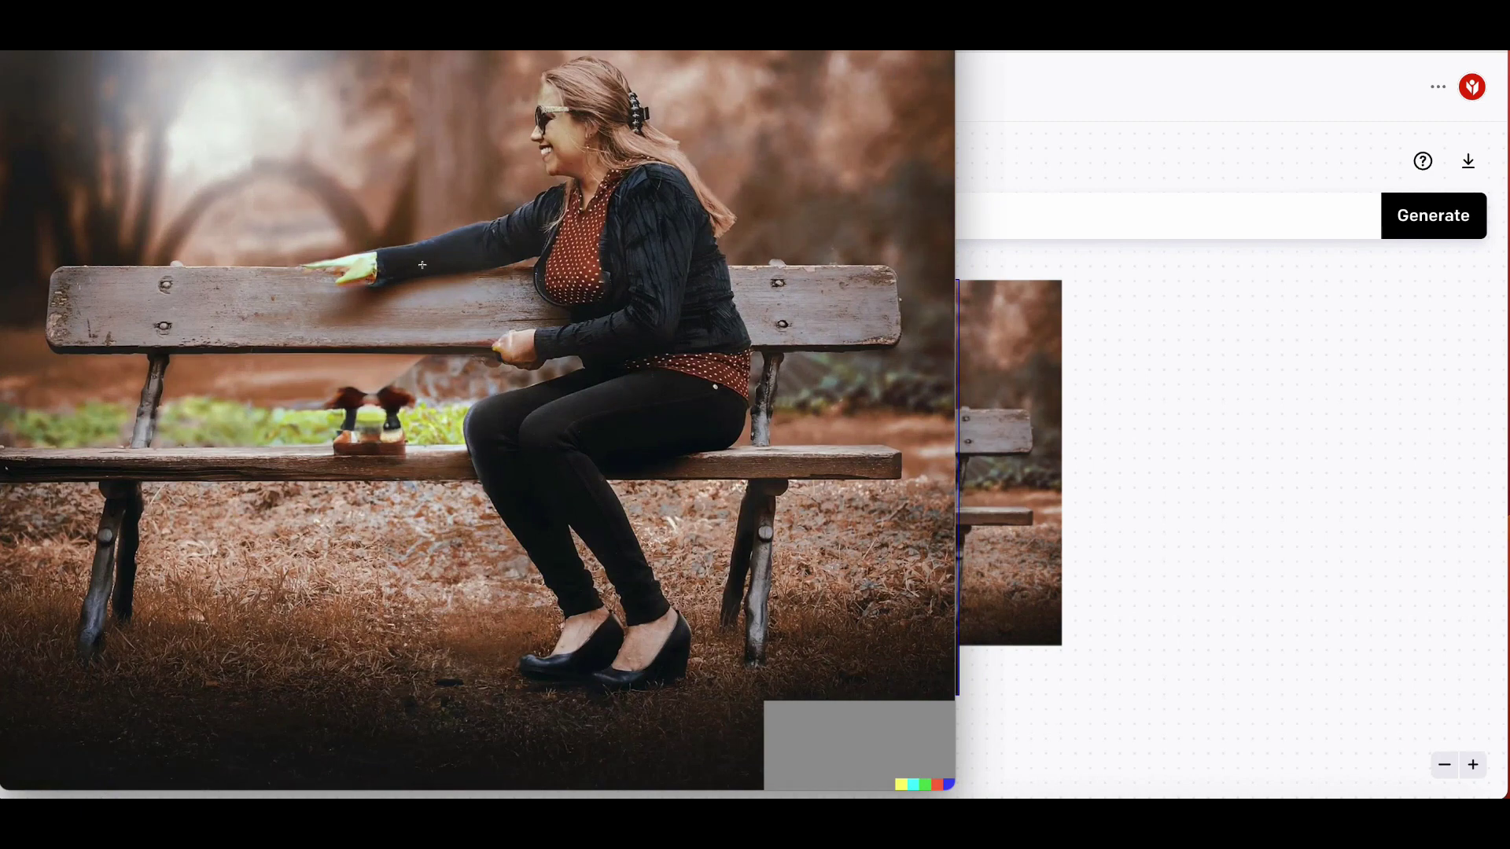
key("Escape")
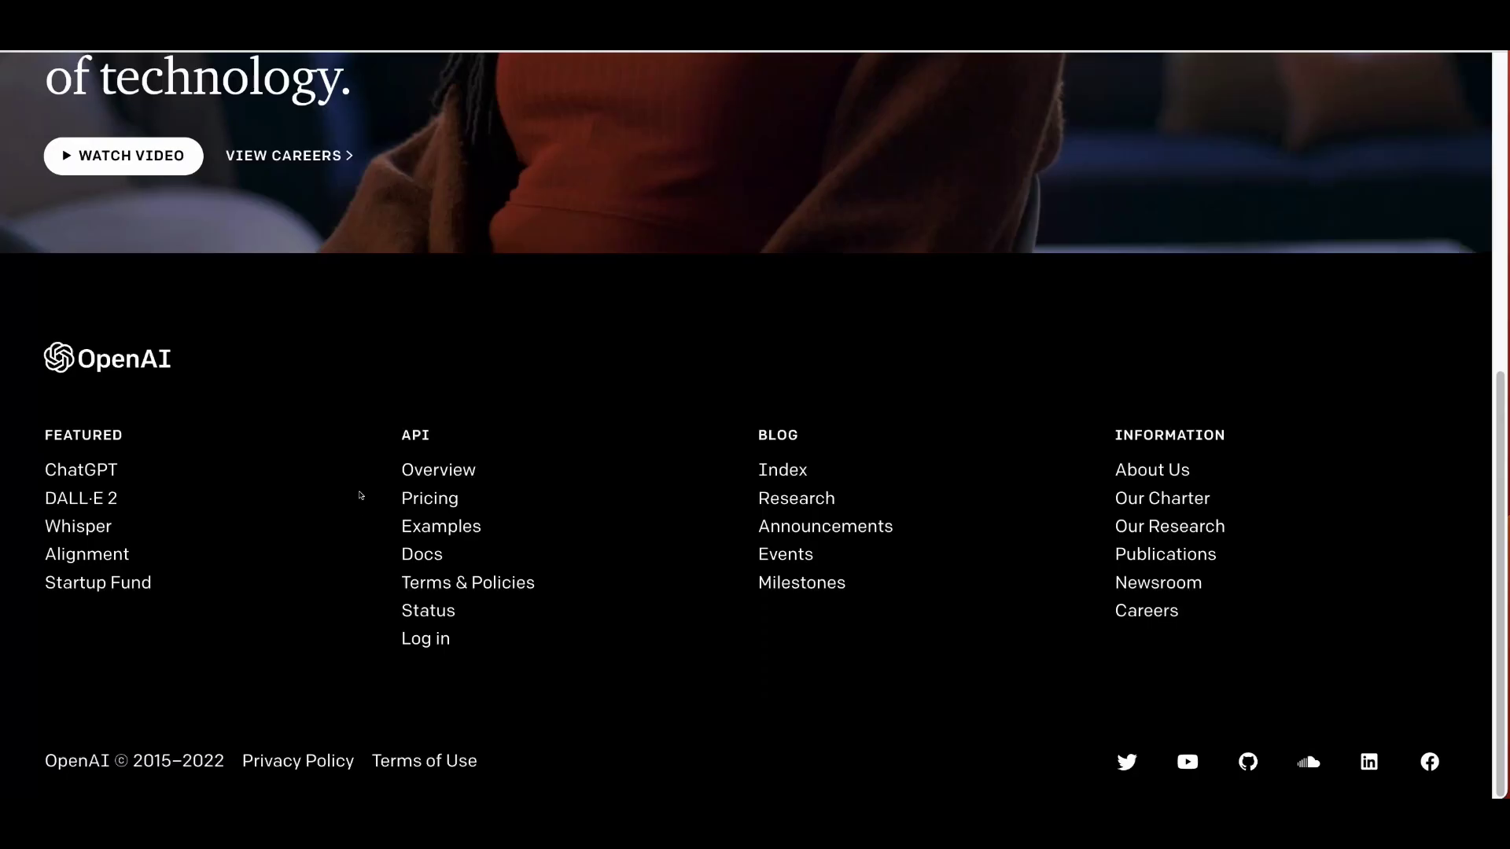
scroll(359, 496, "up", 5)
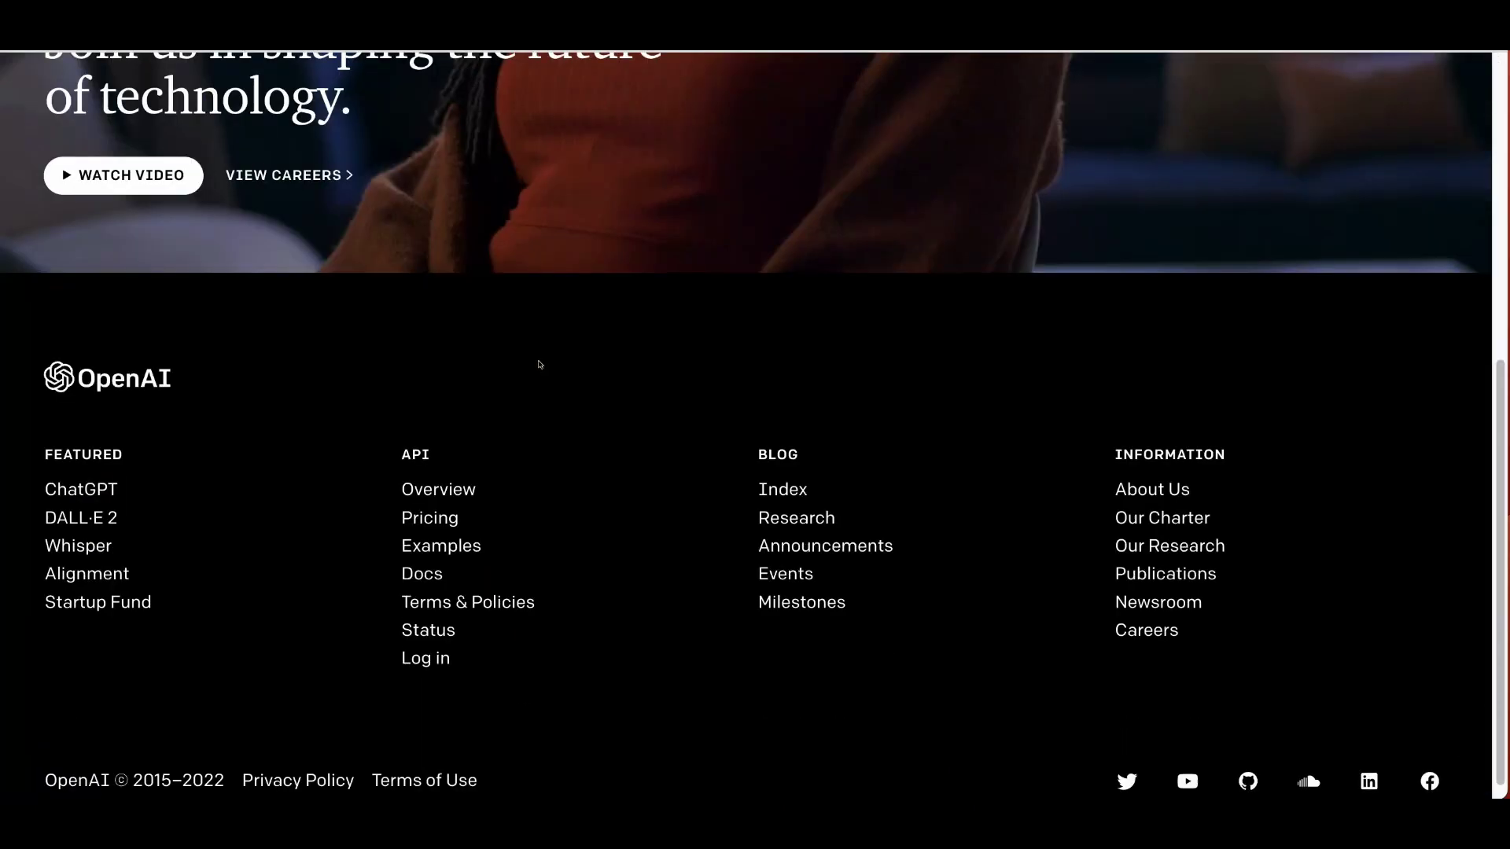
scroll(537, 371, "up", 5)
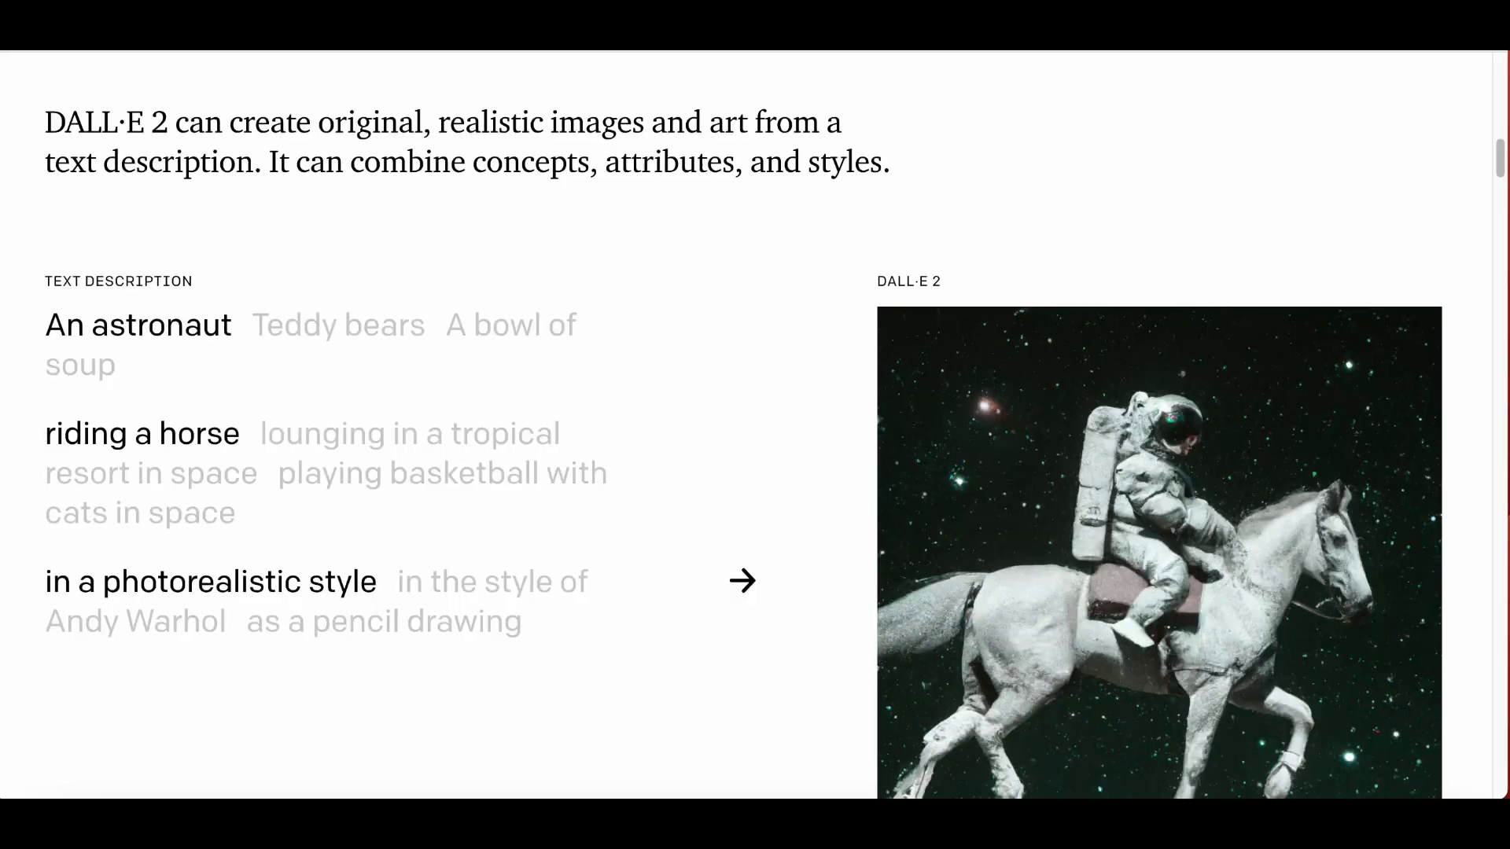
scroll(639, 352, "down", 5)
scroll(714, 362, "down", 5)
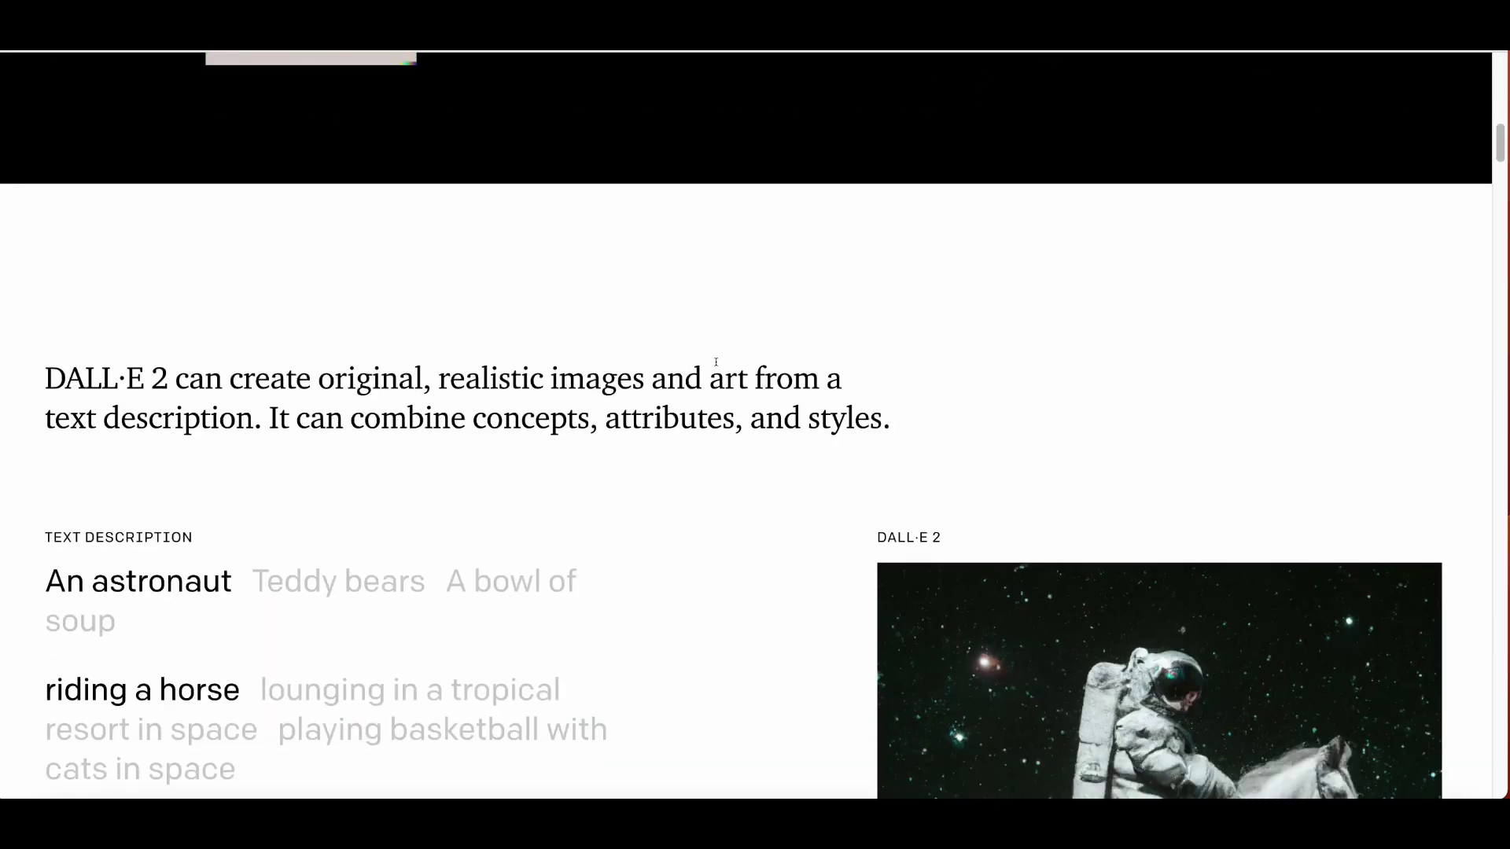
scroll(715, 365, "down", 5)
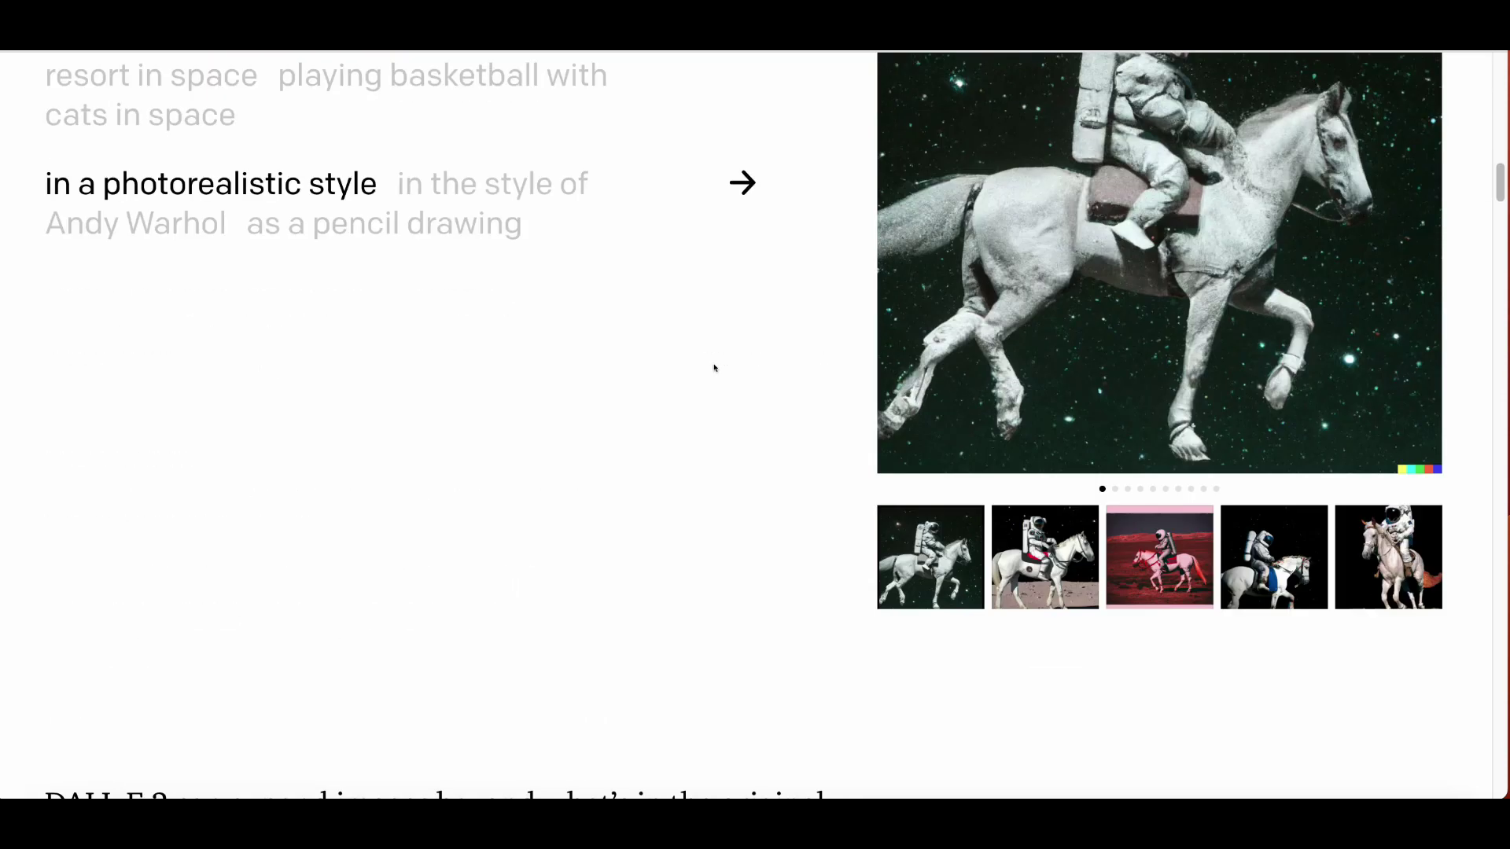